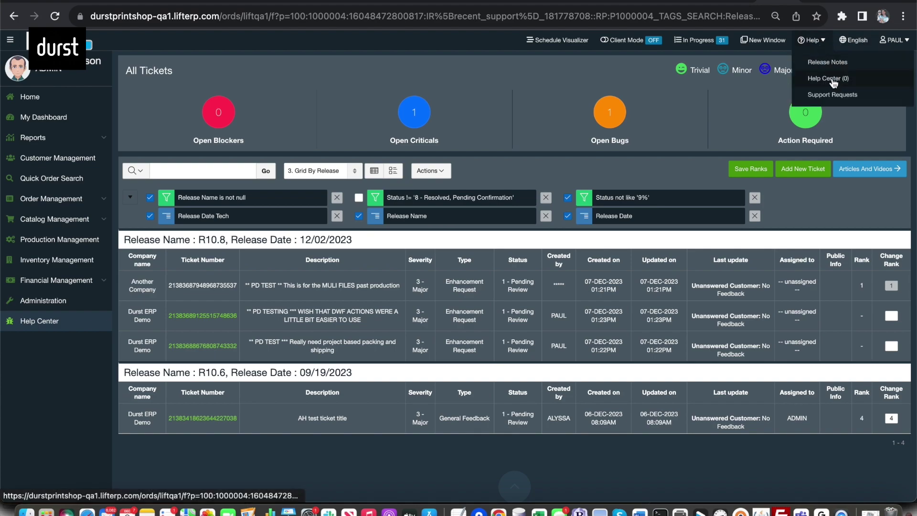
Open the Help Center's ticket list, collapse the side navigation and highlight the ticket number of the other company's ticket.
click(832, 78)
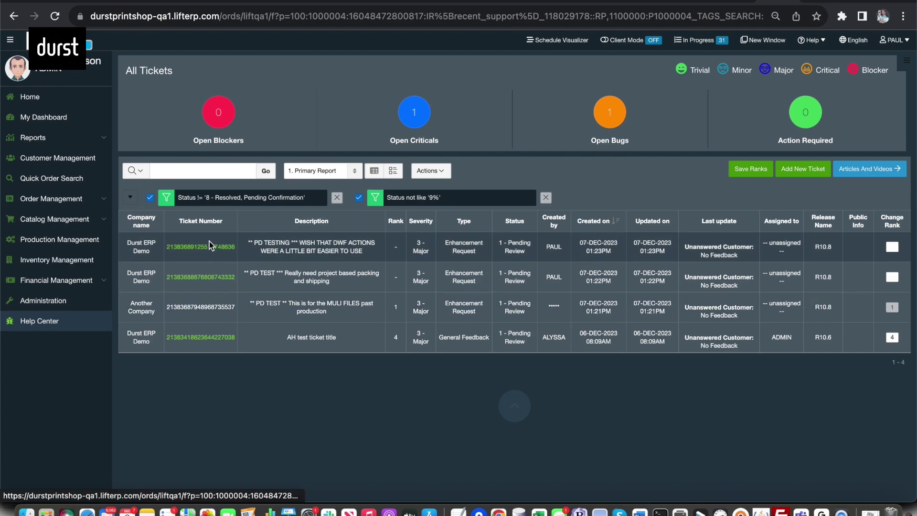
click(13, 44)
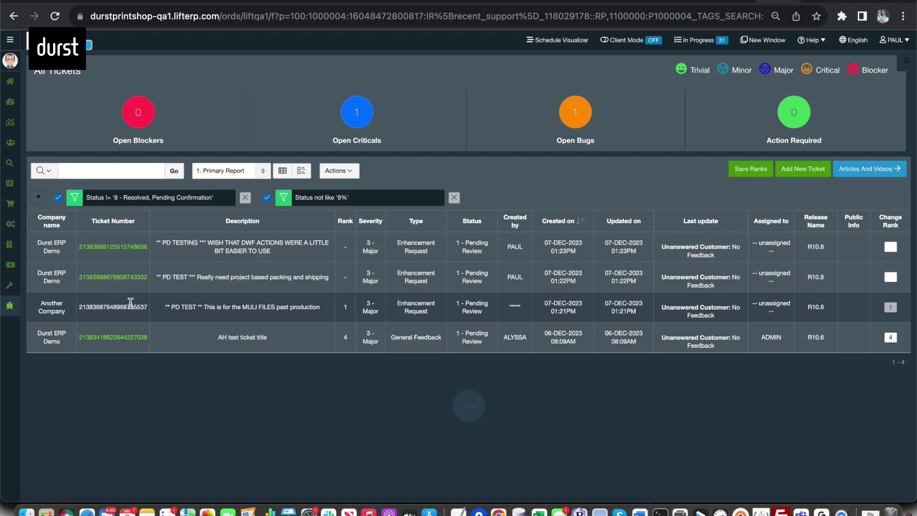
double_click(108, 307)
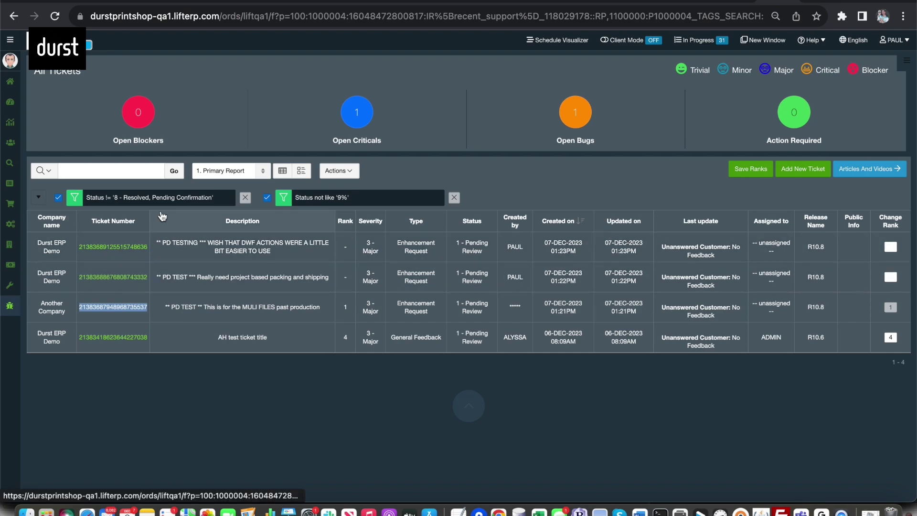
In the Grid By Rank report, set both unranked tickets to rank 1 and save the ranks.
click(229, 171)
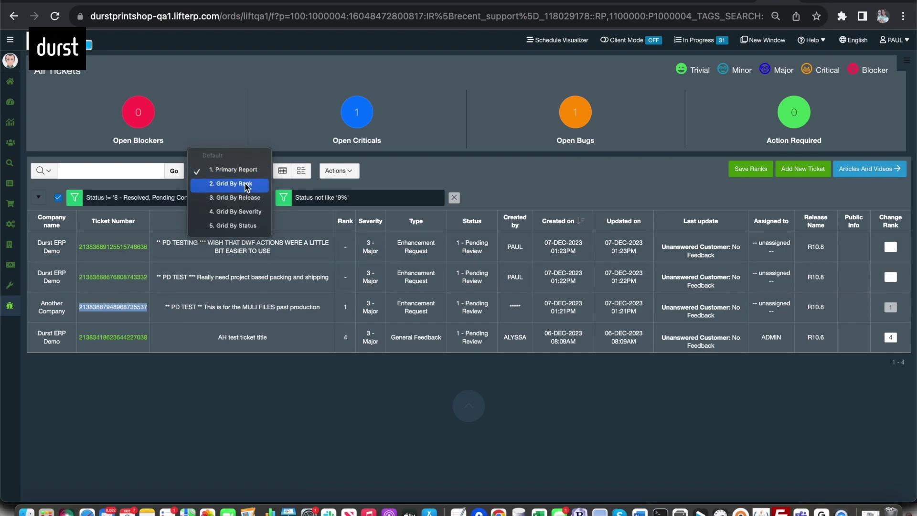
click(246, 184)
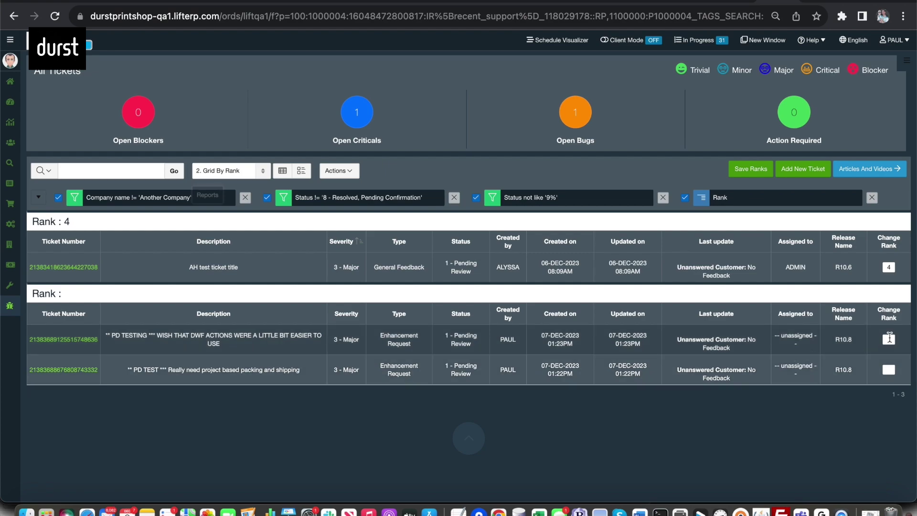
click(889, 338)
text(1)
click(890, 369)
text(1)
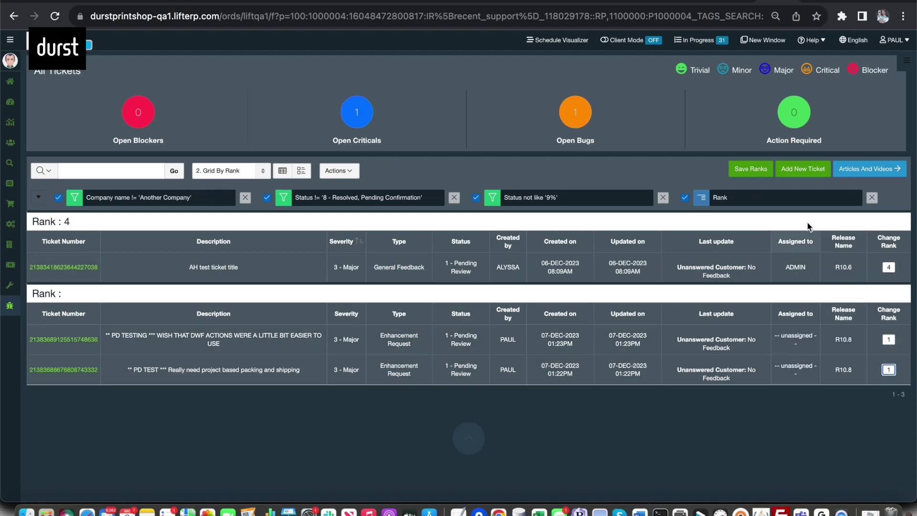
click(751, 169)
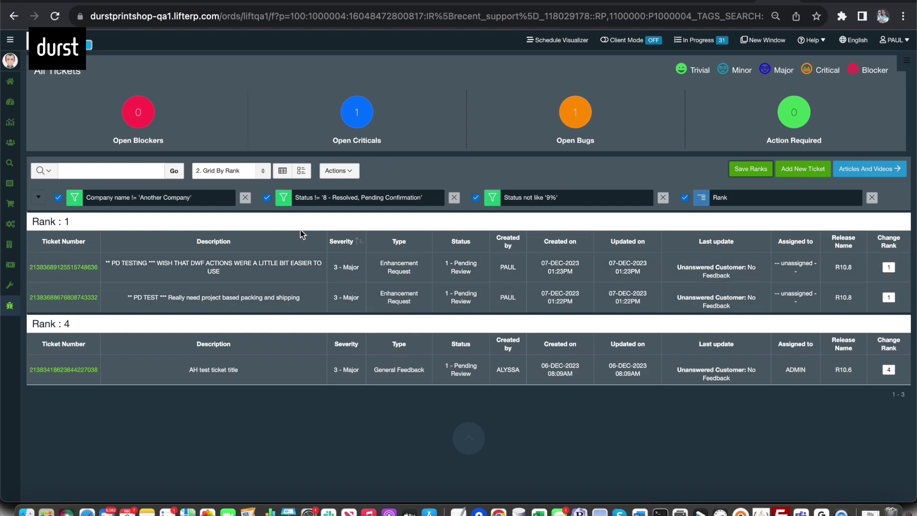
Switch the ticket list to the Grid By Release report and disable its "Status not like '9%'" filter.
click(239, 172)
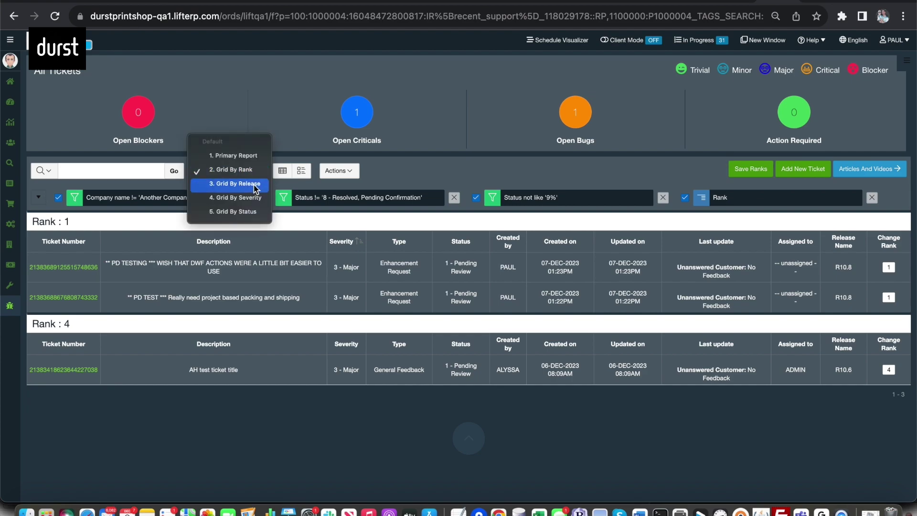
click(255, 185)
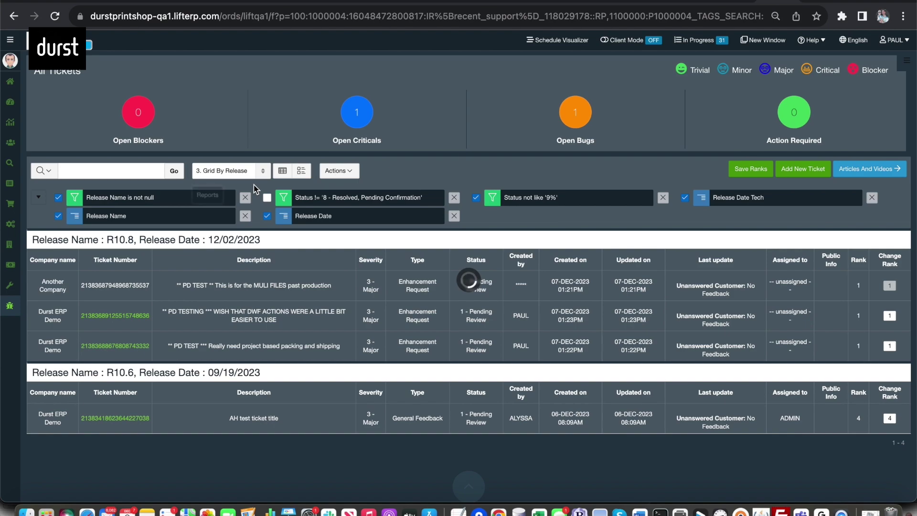
scroll(256, 281, down, 2)
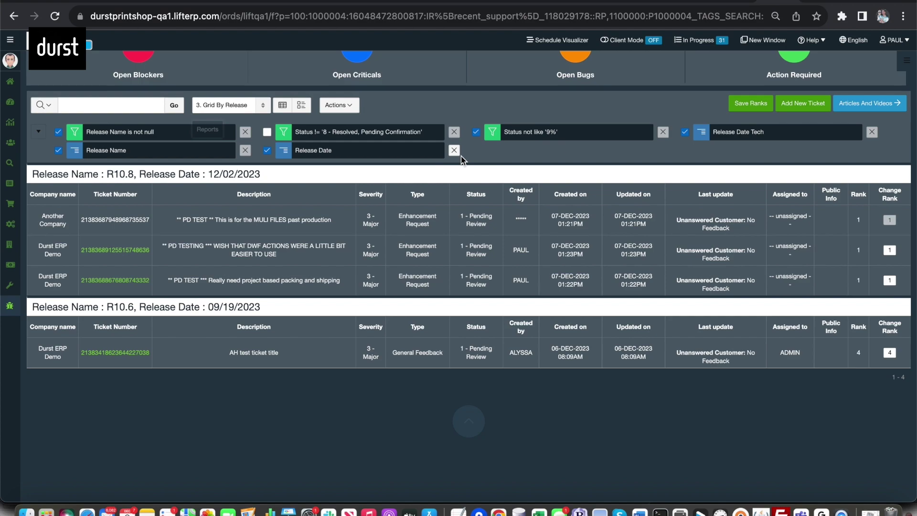
click(477, 132)
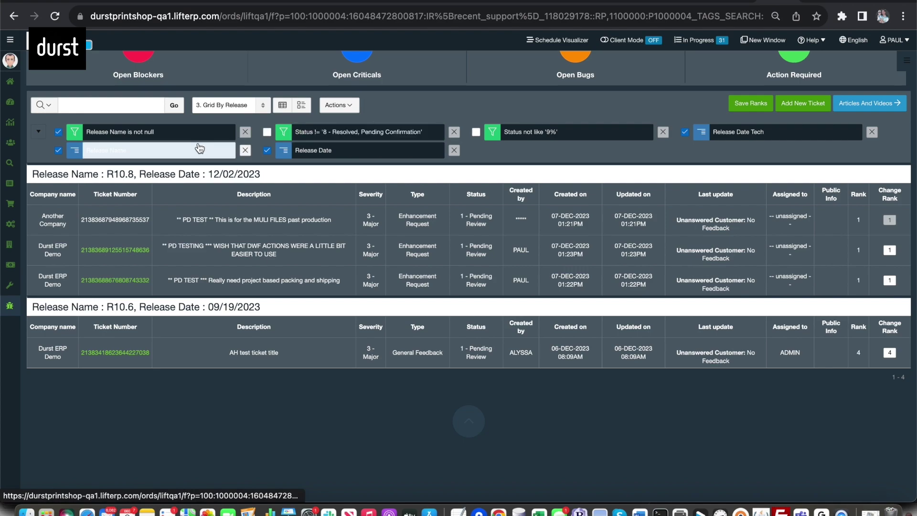
View the tickets in the Grid By Severity report, followed by the Grid By Status report.
scroll(259, 302, up, 3)
click(231, 171)
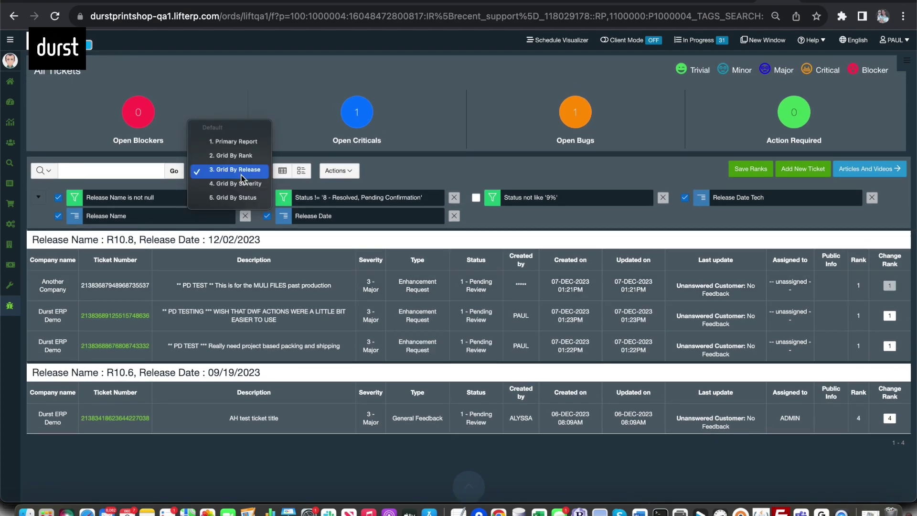
click(250, 185)
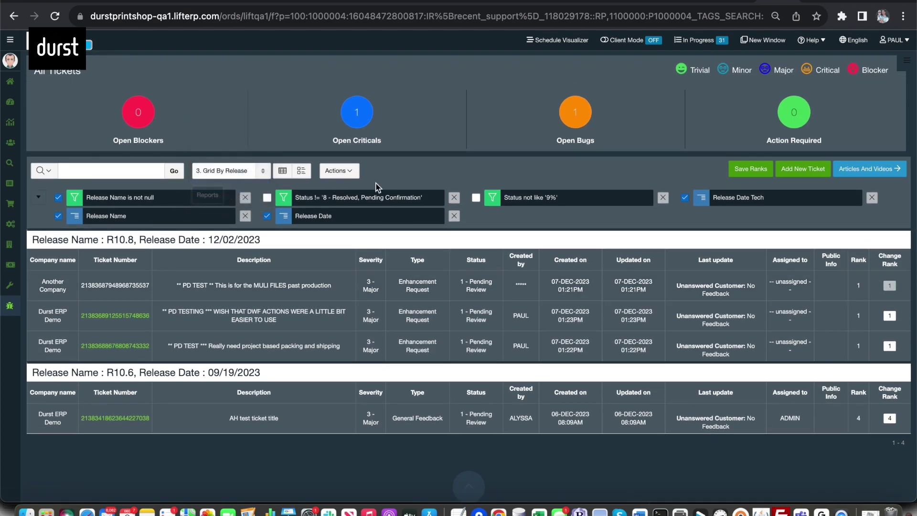
scroll(401, 186, down, 2)
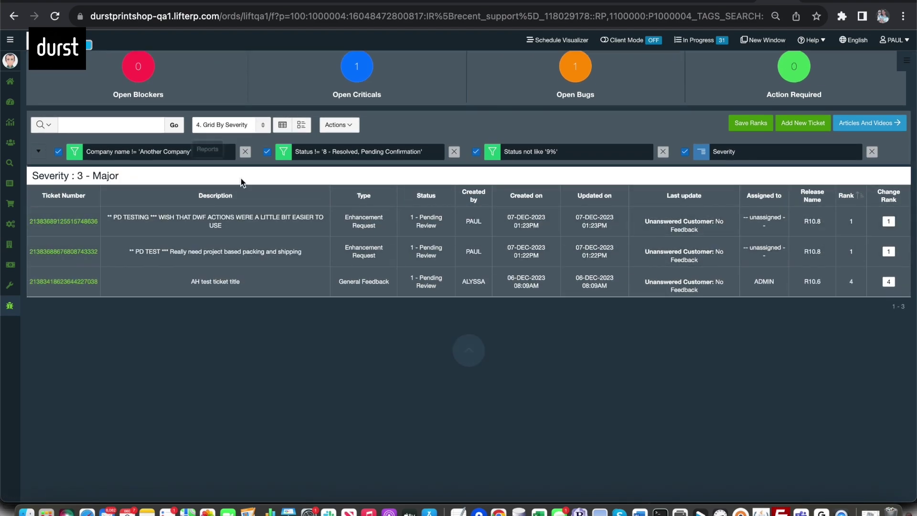
click(254, 126)
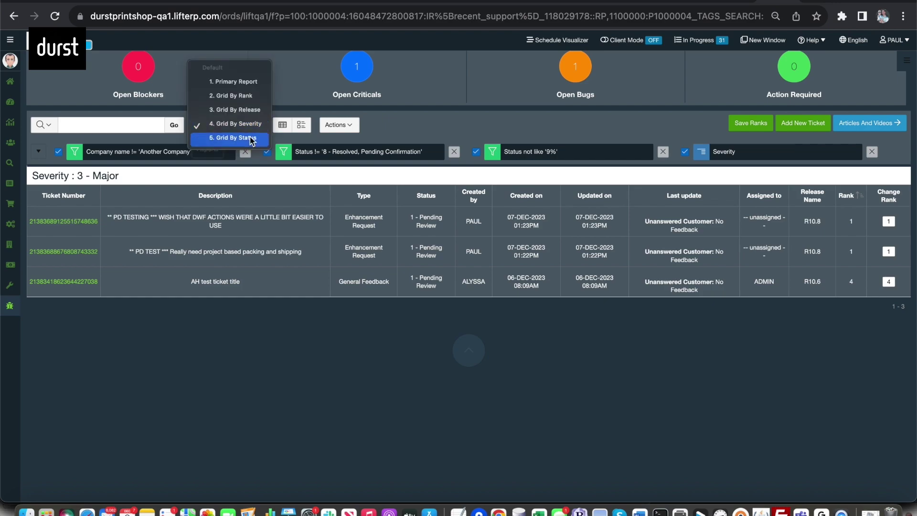
click(250, 138)
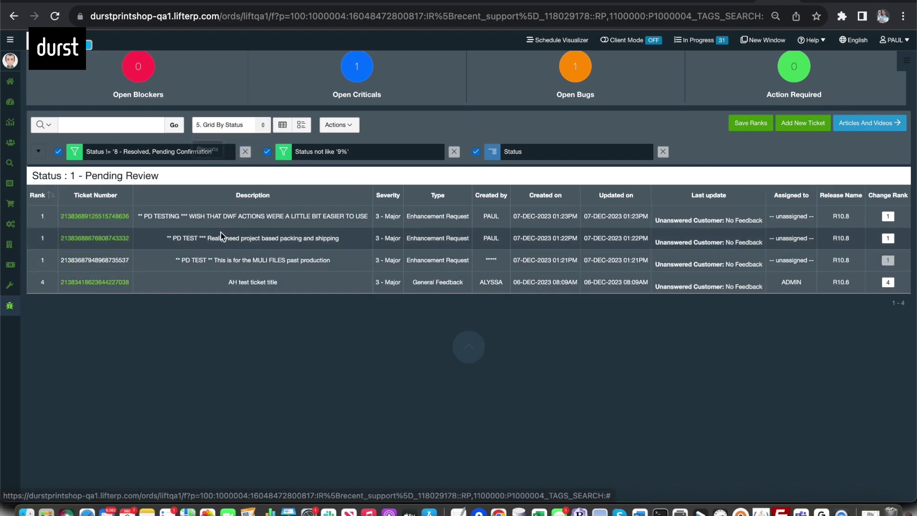
Open the "WISH THAT DWF ACTIONS WERE A LITTLE BIT EASIER TO USE" ticket to view its update form, and close it without changes.
click(123, 218)
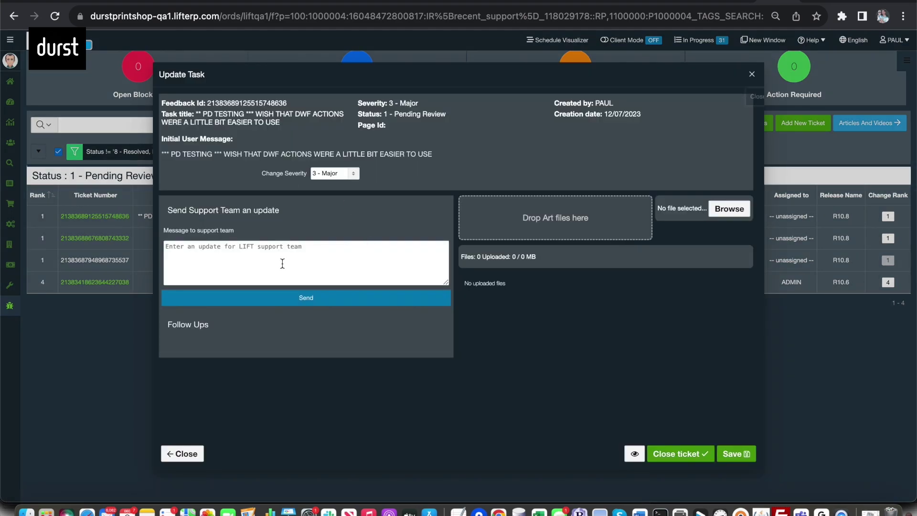
click(283, 264)
click(184, 454)
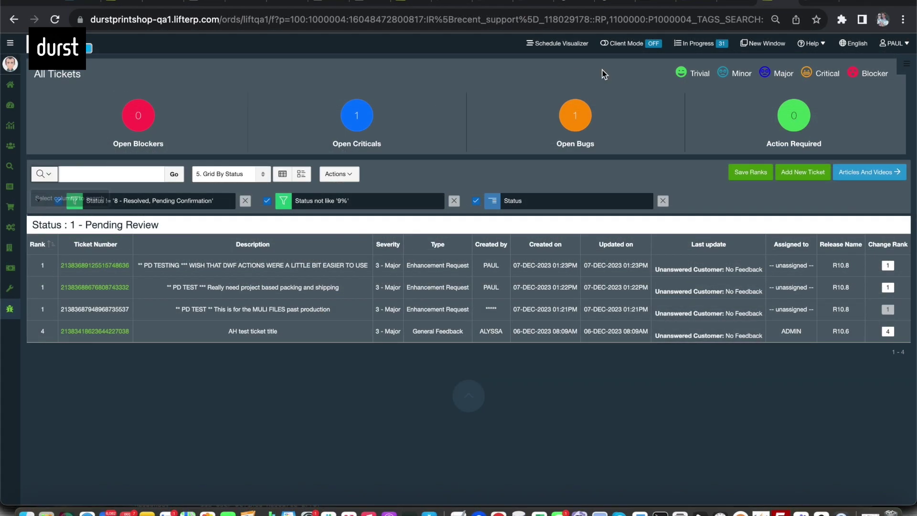
Show the articles and videos beside the ticket list and filter them by the "order entry" tag.
click(869, 176)
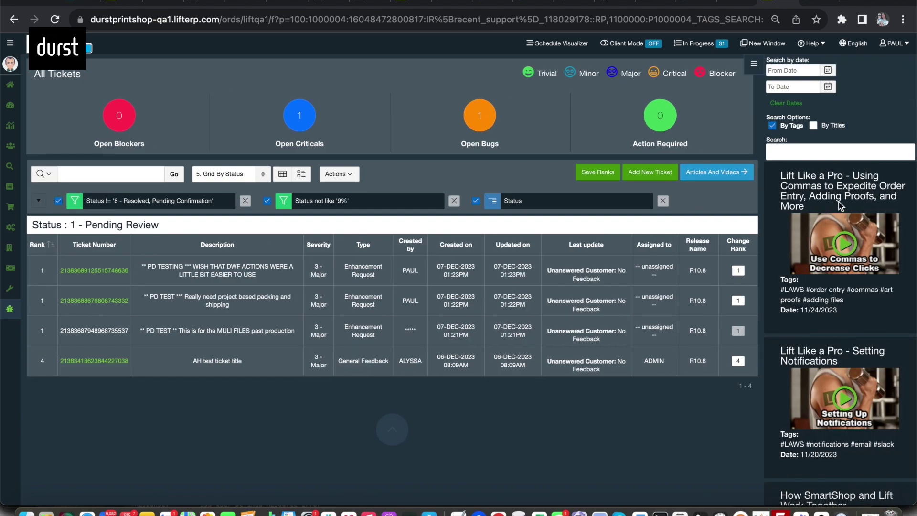
click(754, 64)
click(907, 64)
click(831, 153)
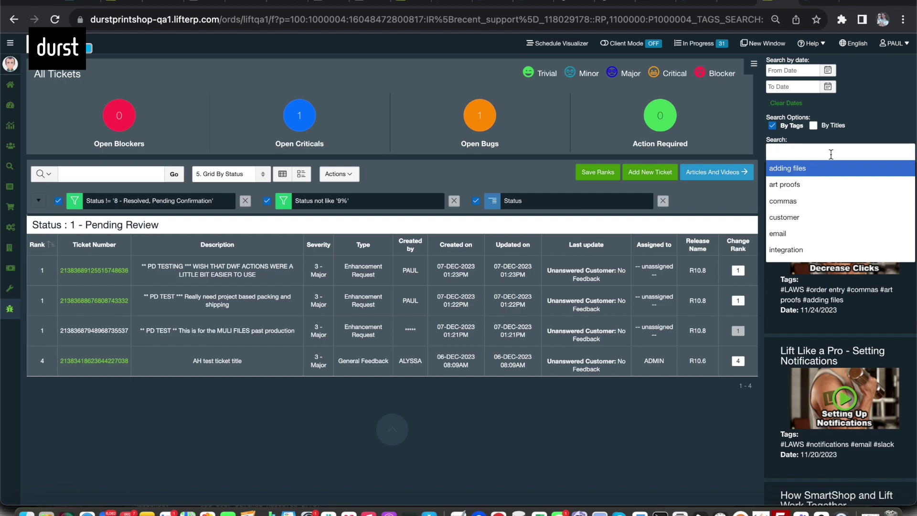
text(order)
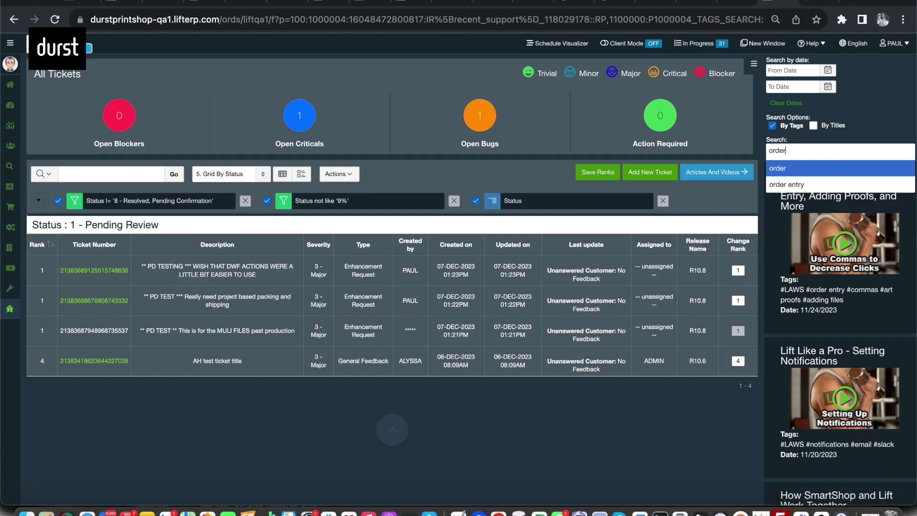
click(823, 190)
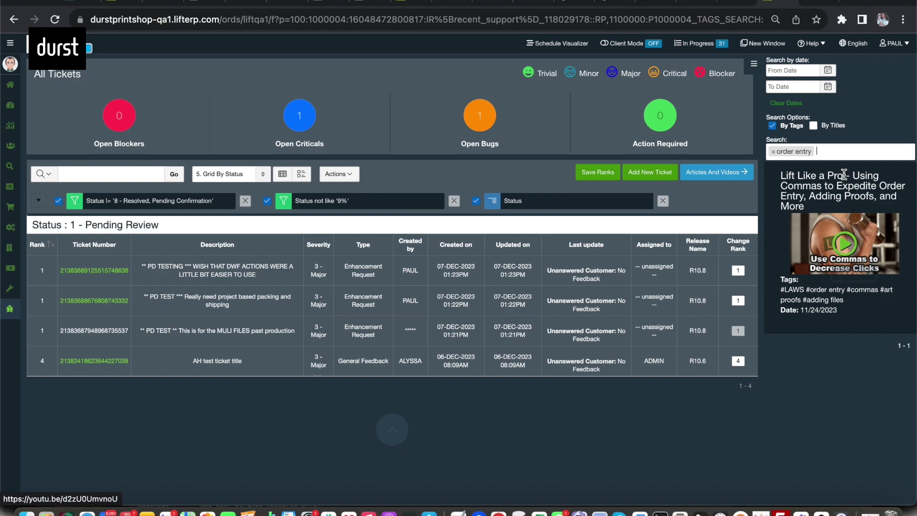
Replace the article search tag with WEBINAR and look through the matching videos.
key(BackSpace)
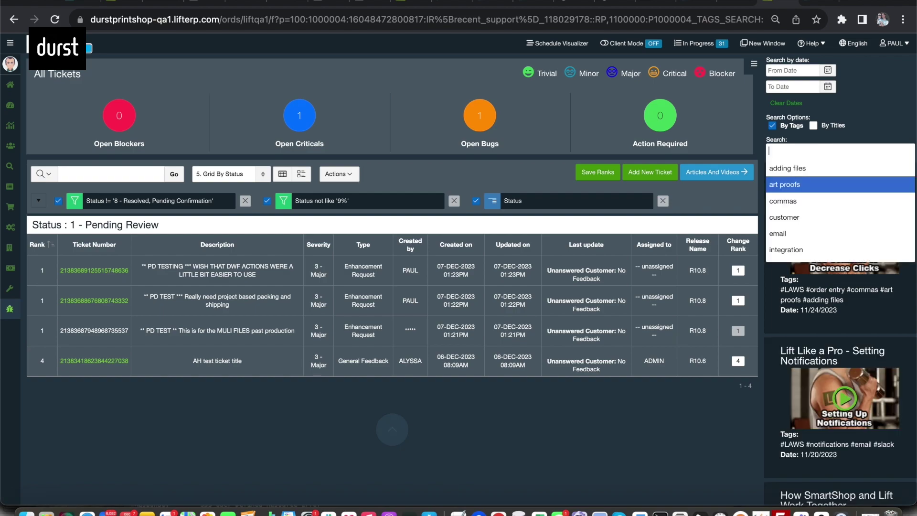
text(webin)
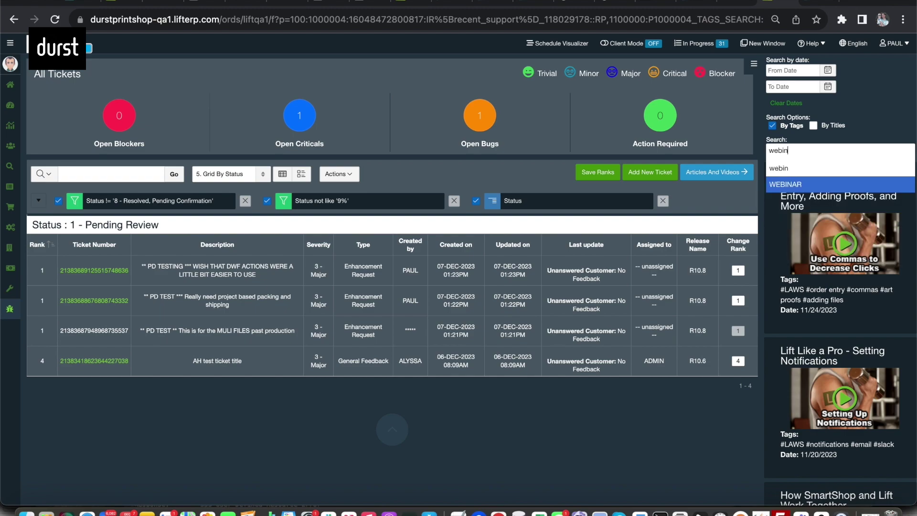
key(Return)
scroll(833, 210, down, 2)
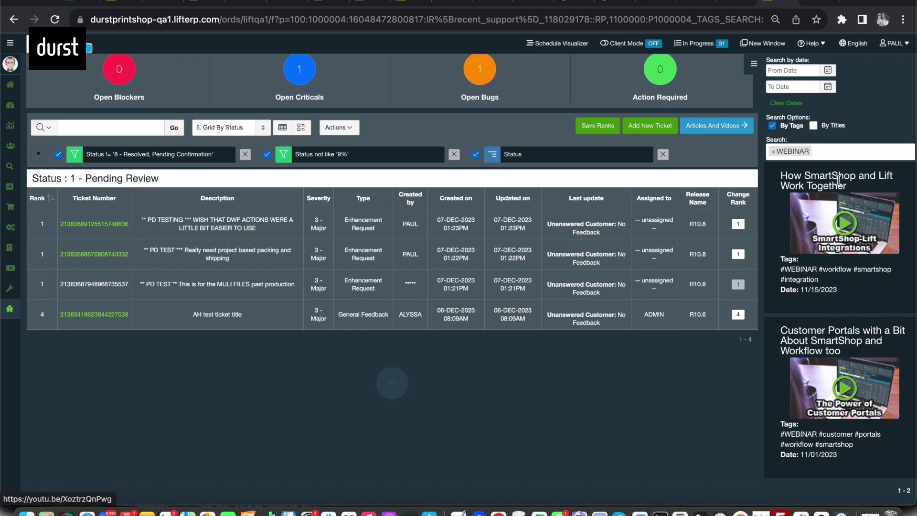
Replace the WEBINAR tag in the article search with Release Notes.
click(773, 152)
text(relea)
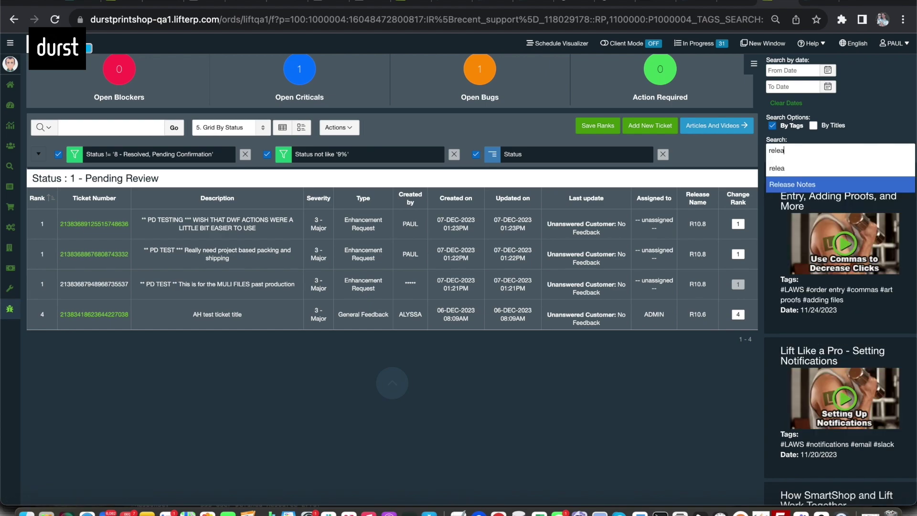
key(Return)
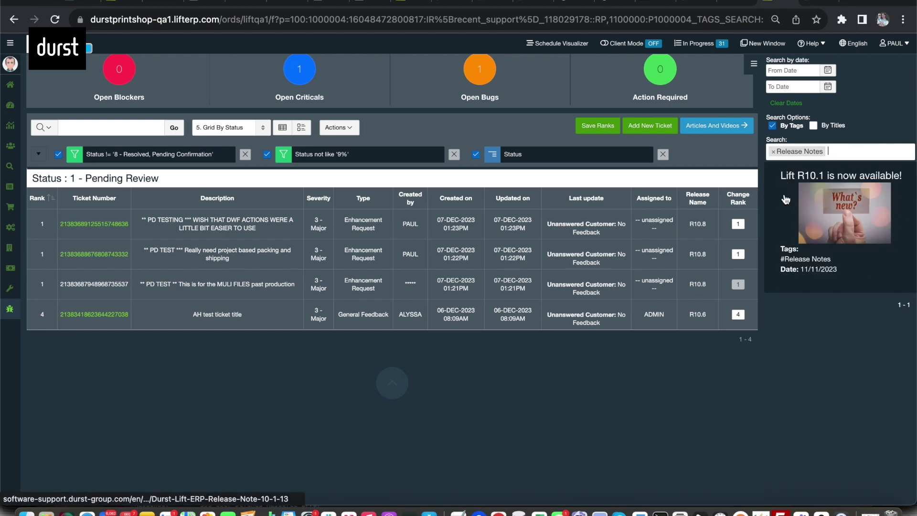
Open the "Lift R10.1 is now available!" article and read through its release notes.
click(842, 202)
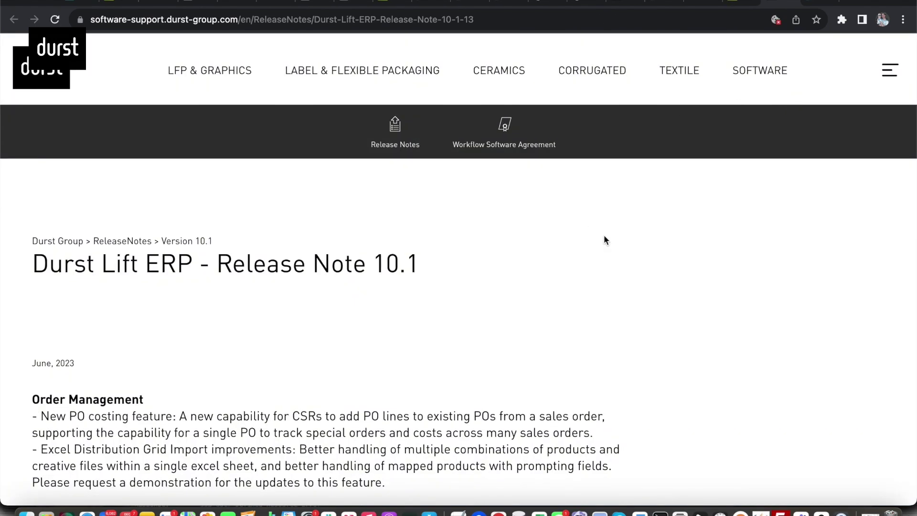
scroll(563, 273, down, 15)
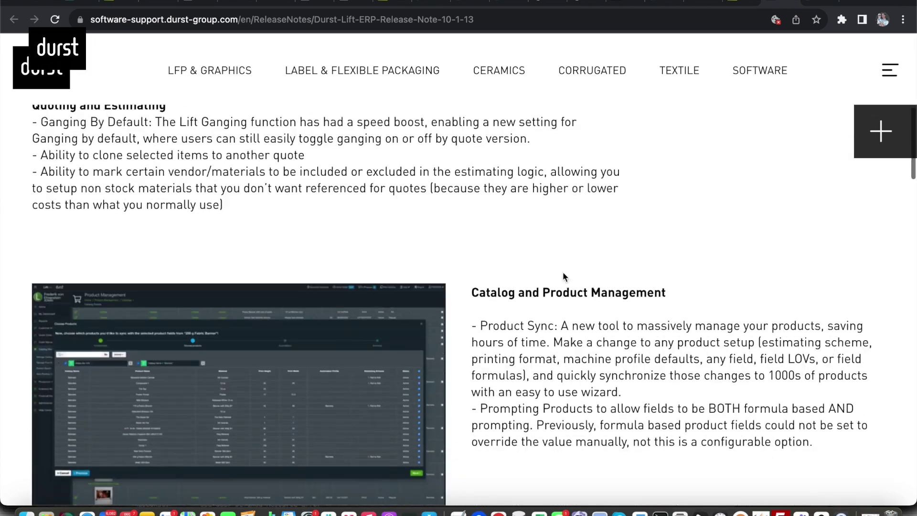
scroll(563, 277, down, 12)
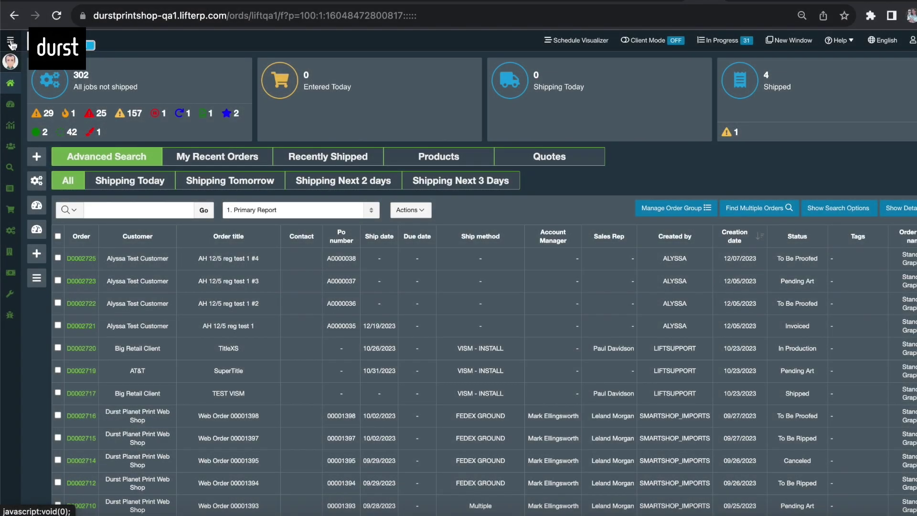
From the home page, expand the side navigation and open the Job Scheduler in Production Management.
click(11, 42)
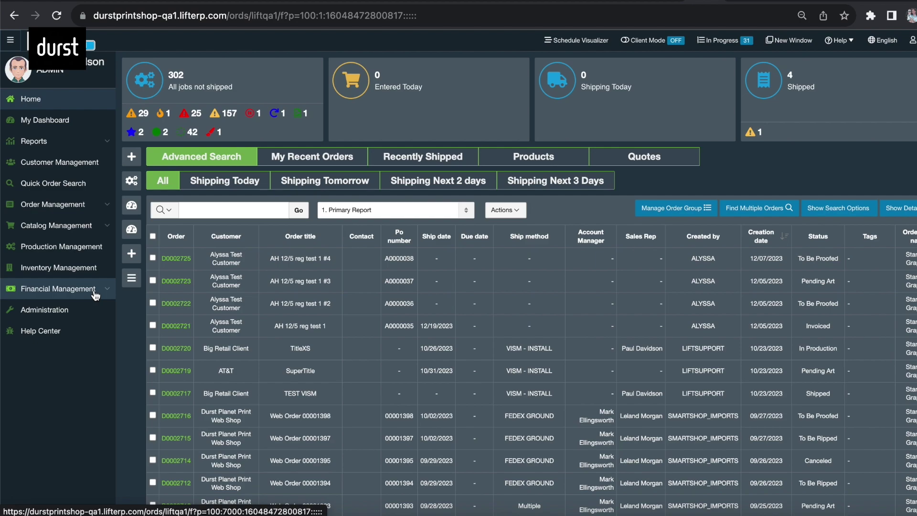
click(74, 252)
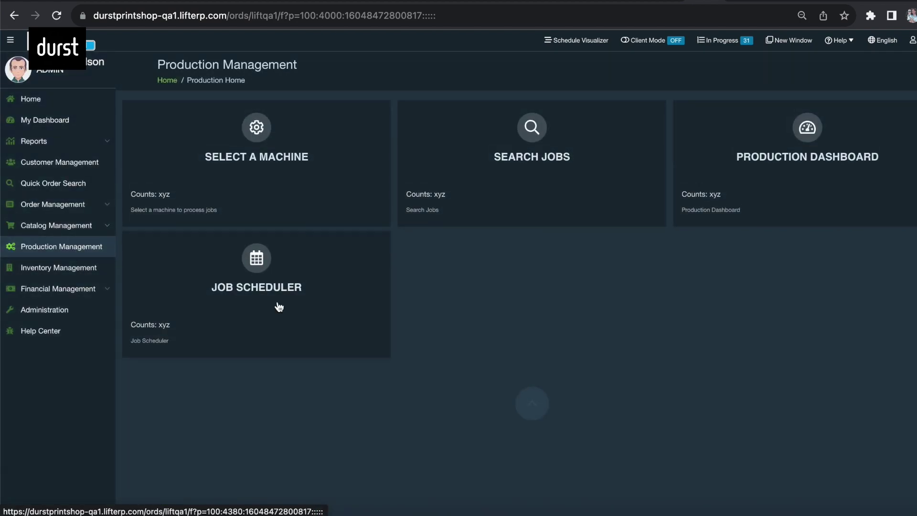
click(268, 289)
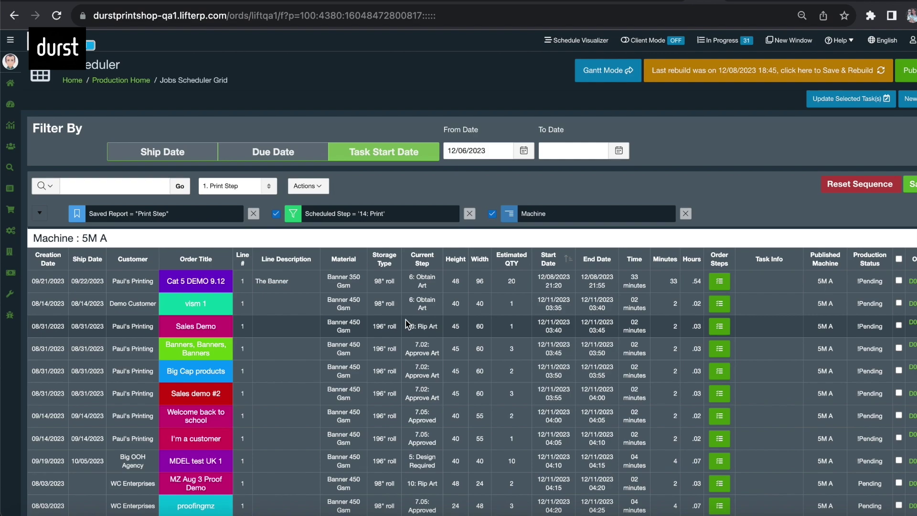
Break the Print Step scheduler grid into groups by Material within each machine.
click(349, 264)
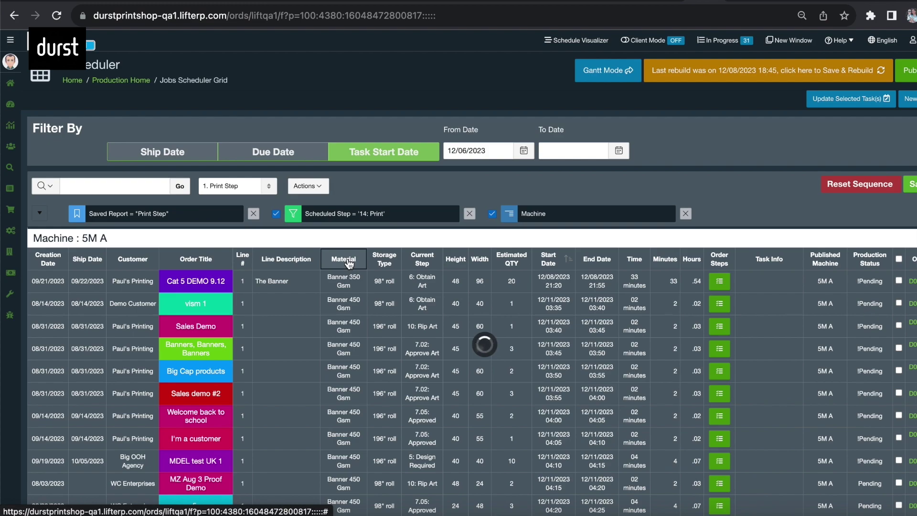
click(349, 264)
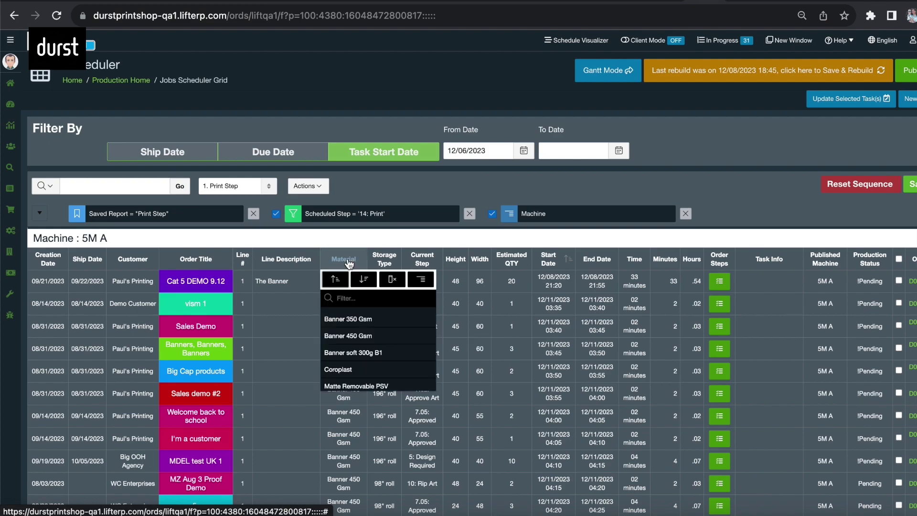
click(422, 281)
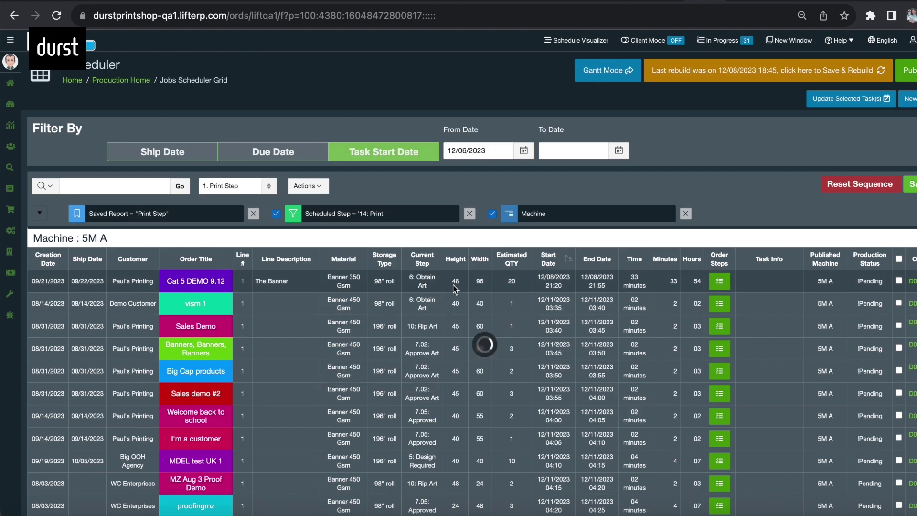
Select all Matte Removable PSV tasks on machine 5M A and choose P5 350 HS as their Machine/Employee in the task update.
scroll(468, 285, down, 3)
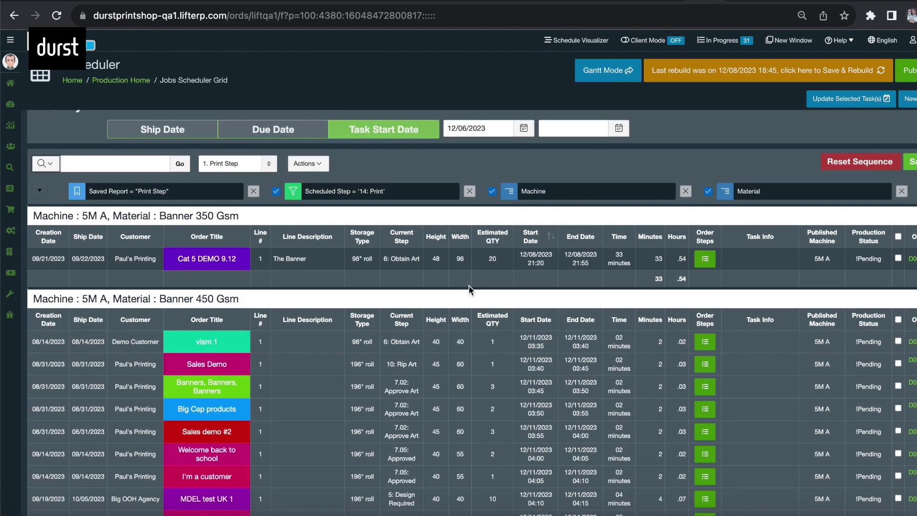
scroll(469, 285, down, 10)
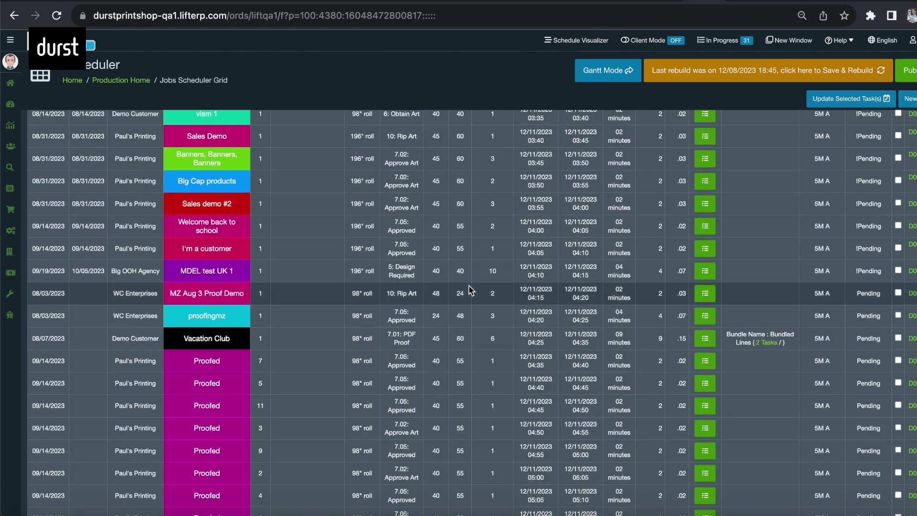
scroll(469, 285, down, 1)
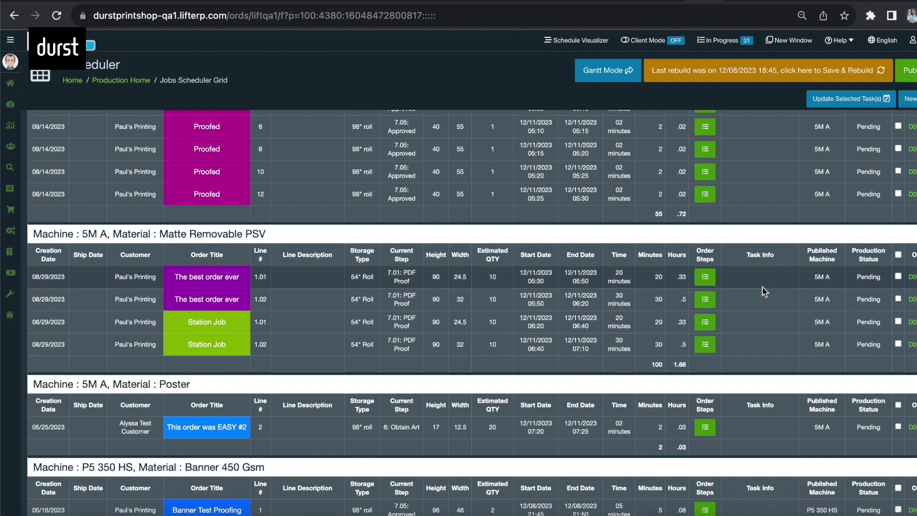
click(899, 255)
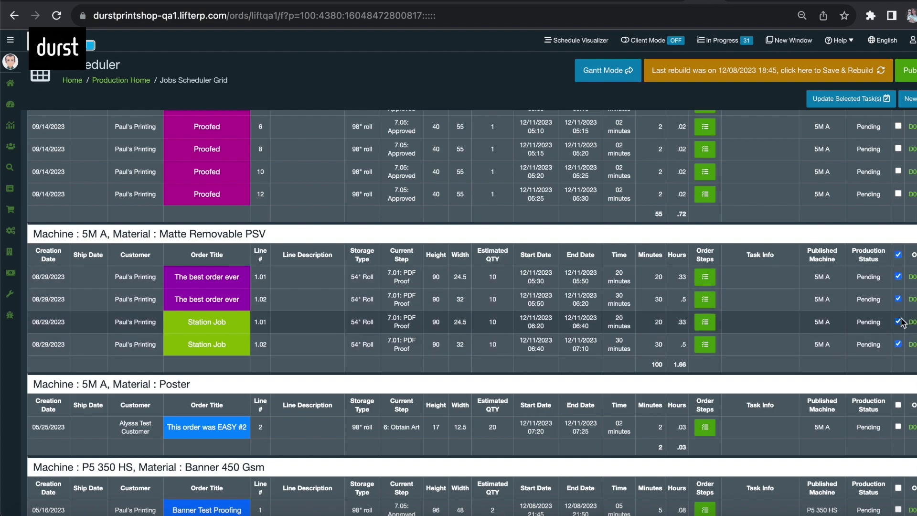
click(863, 98)
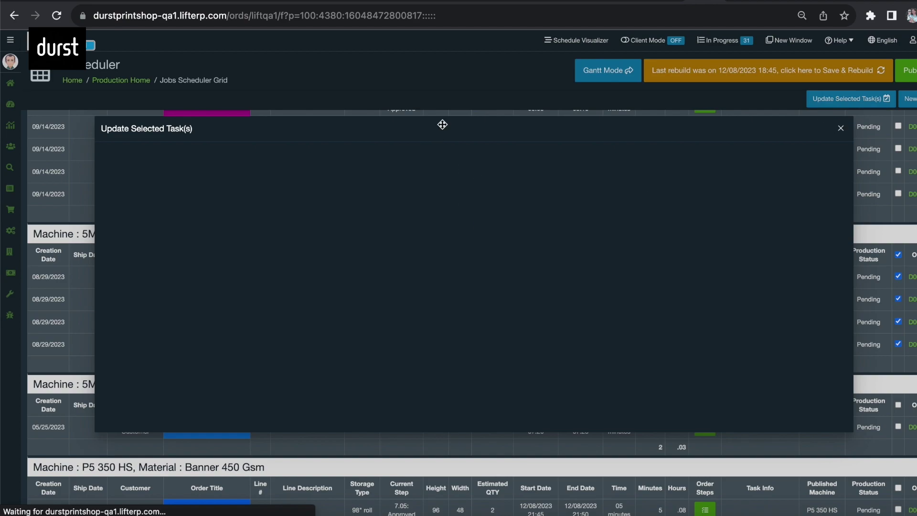
drag(442, 123, 537, 105)
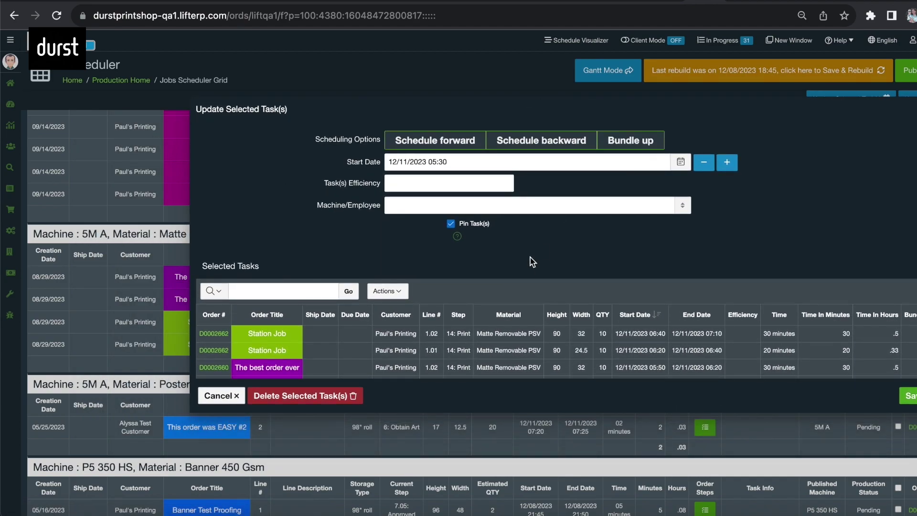
click(459, 209)
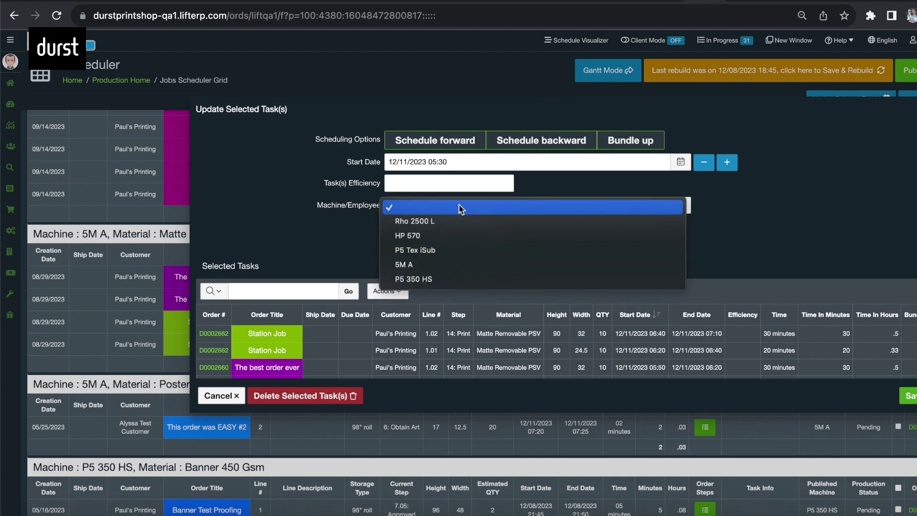
click(428, 280)
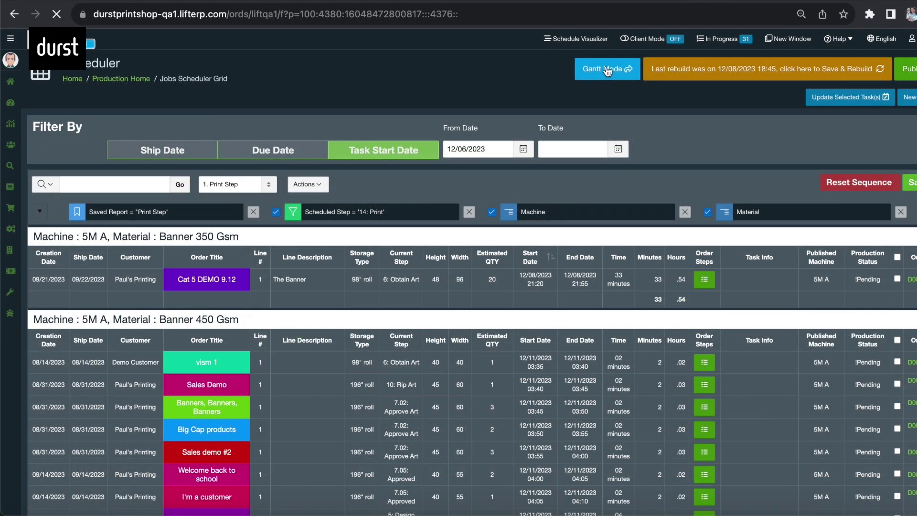
Switch the scheduler to its weekly Gantt view and multi-select the adjacent tasks on Rho 2500 L for 12/13.
click(605, 70)
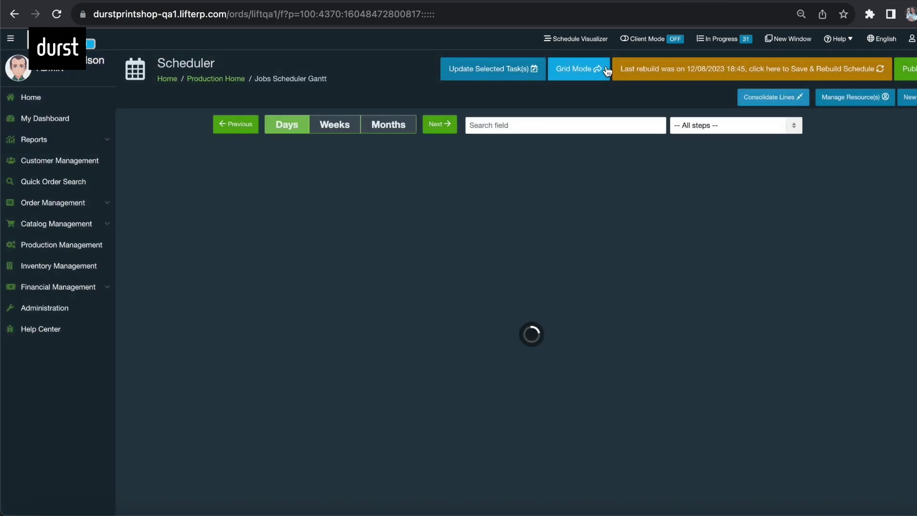
click(11, 38)
drag(763, 322, 641, 364)
mouse_move(636, 364)
super+click(646, 364)
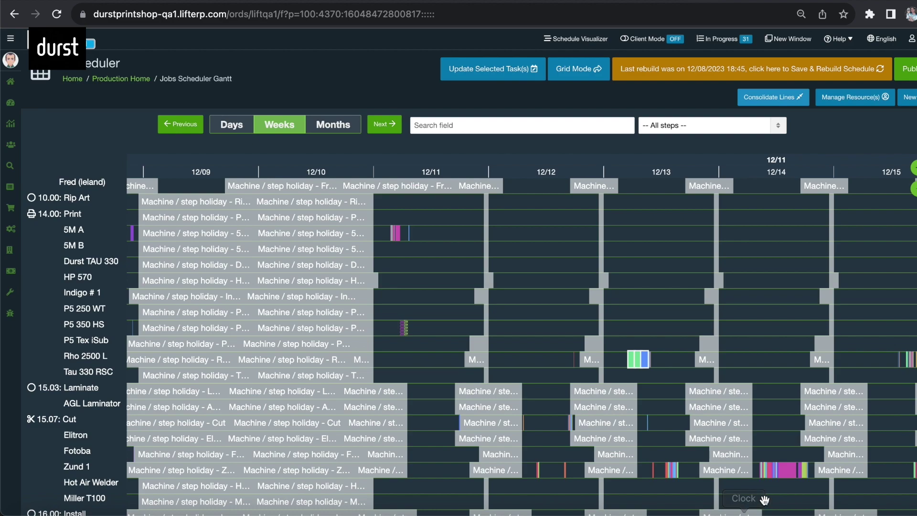
Select the range of cutting tasks on Zund 1 for 12/14 and move them to Fotoba.
click(761, 474)
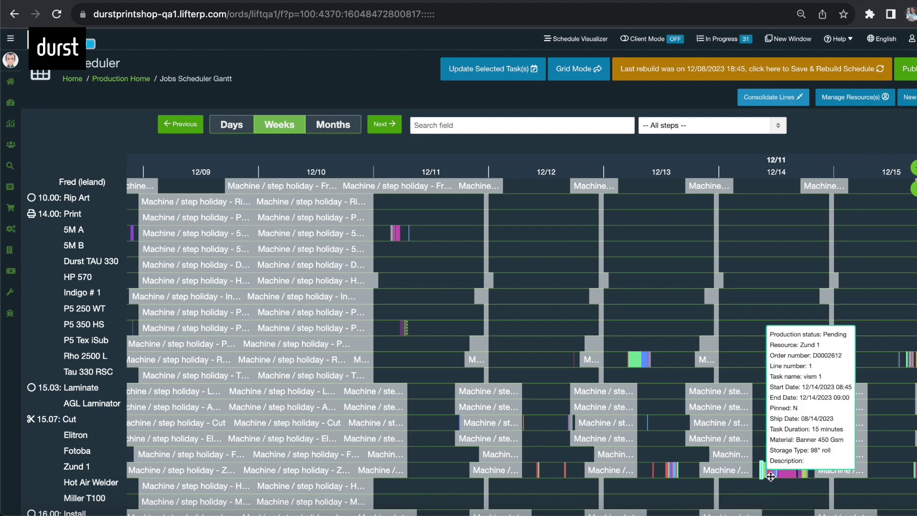
shift+click(807, 473)
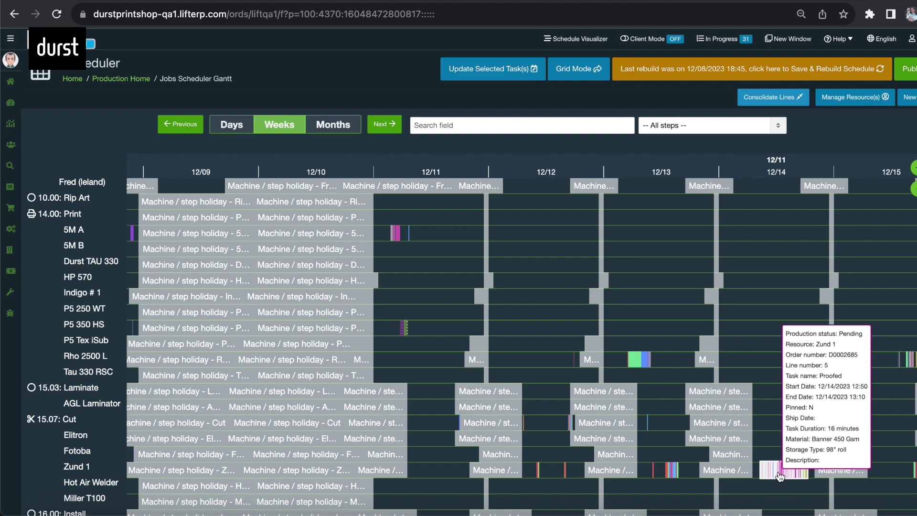
drag(777, 471, 775, 451)
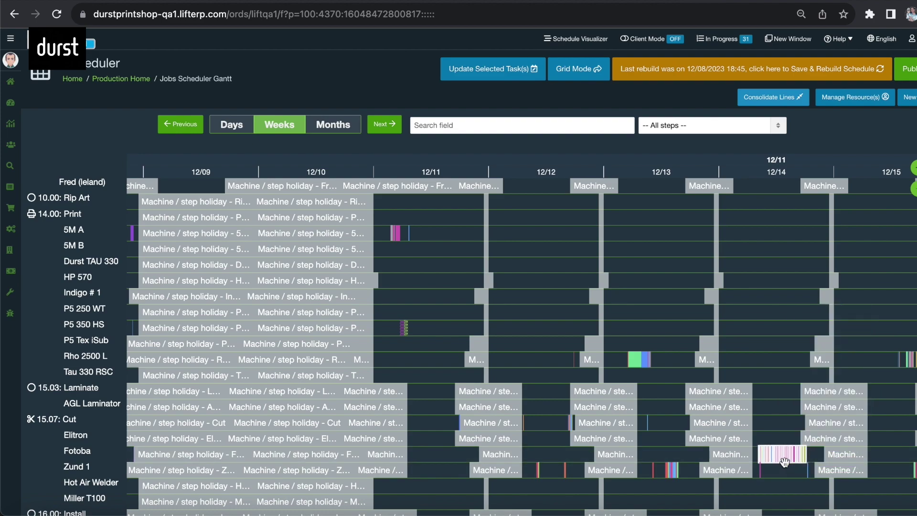
Open Resource Administration under Scheduling Setup in the Estimating & Scheduling section of Administration.
click(11, 38)
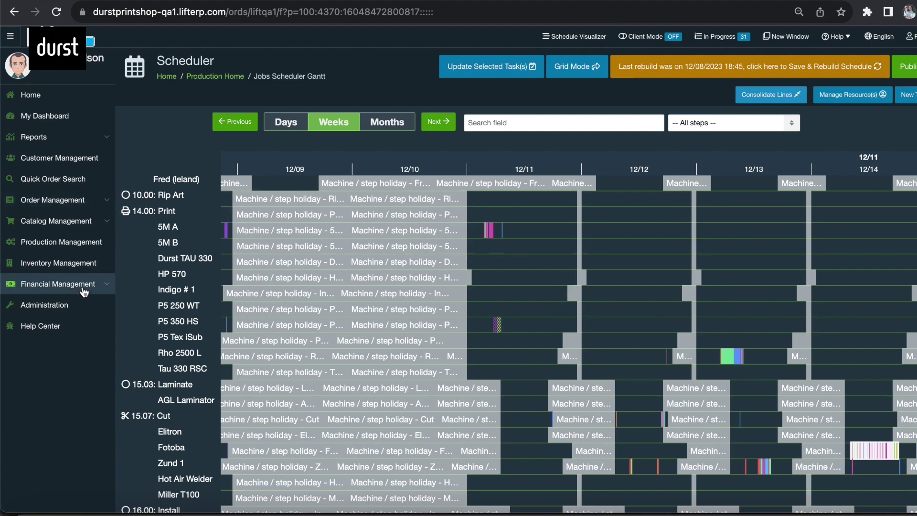
click(51, 306)
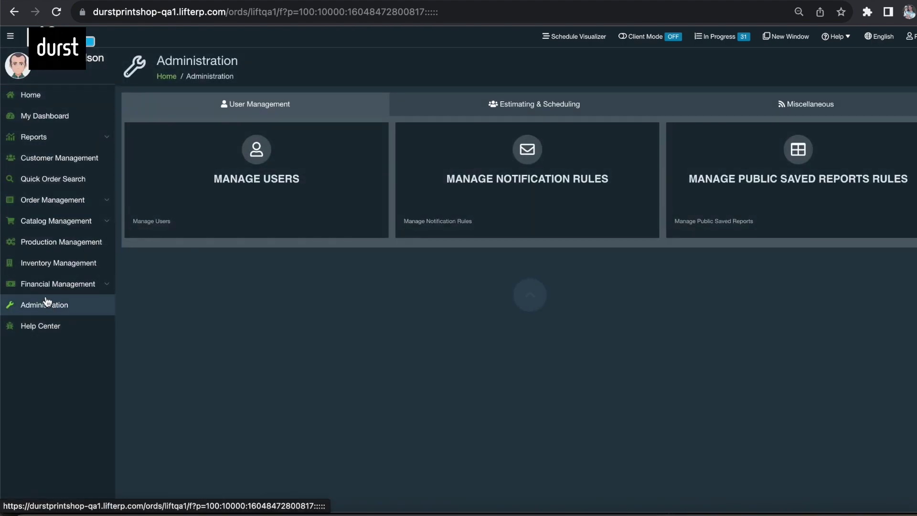
click(554, 105)
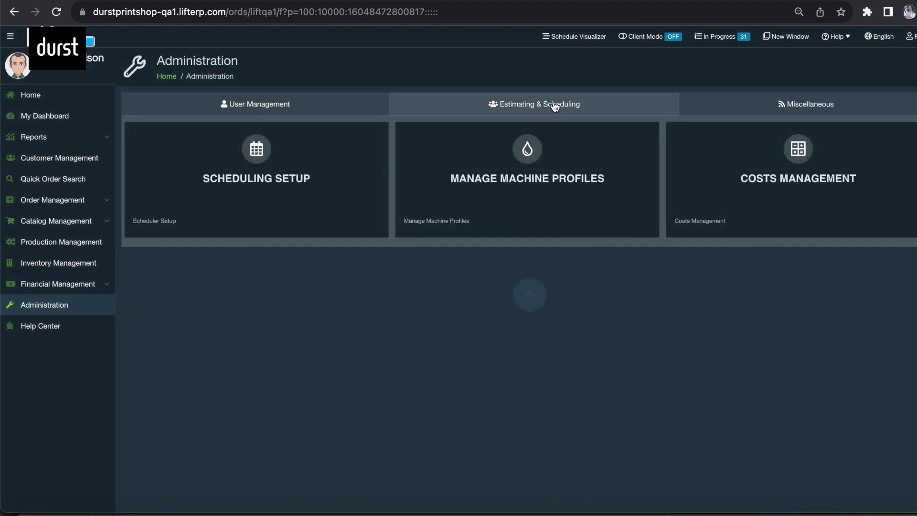
click(269, 171)
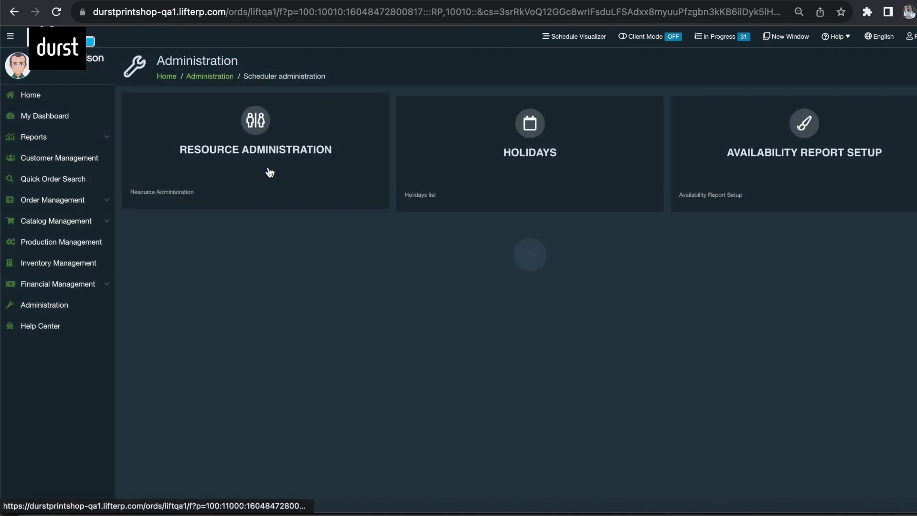
click(279, 141)
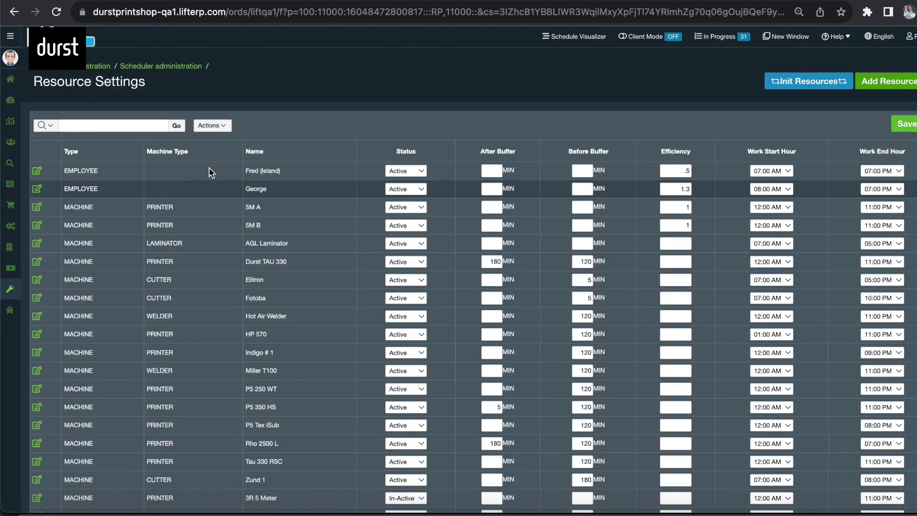
Group the resource settings by Machine Type and look through the PRINTER machines' buffer settings.
click(175, 154)
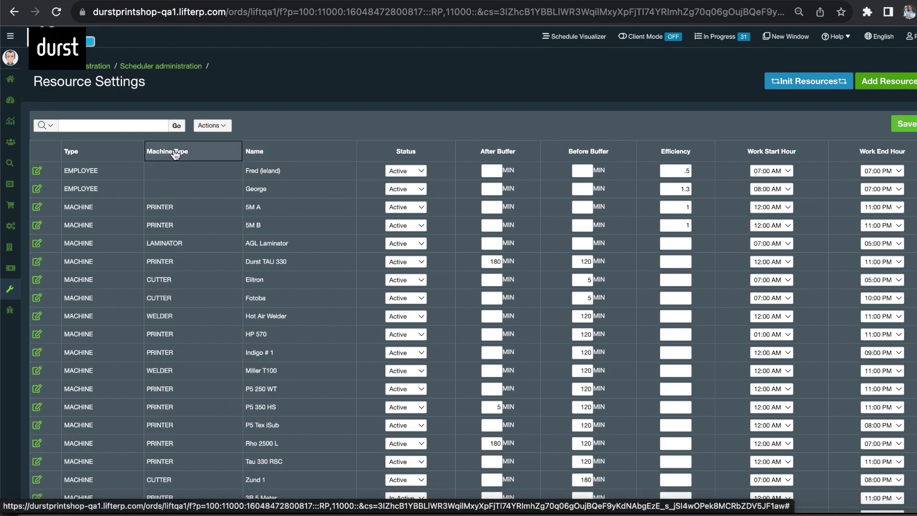
click(249, 173)
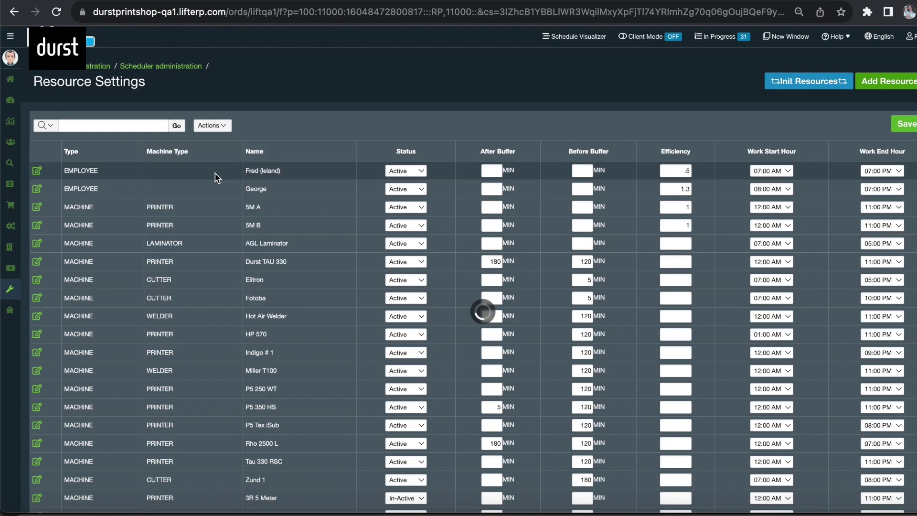
scroll(282, 224, down, 3)
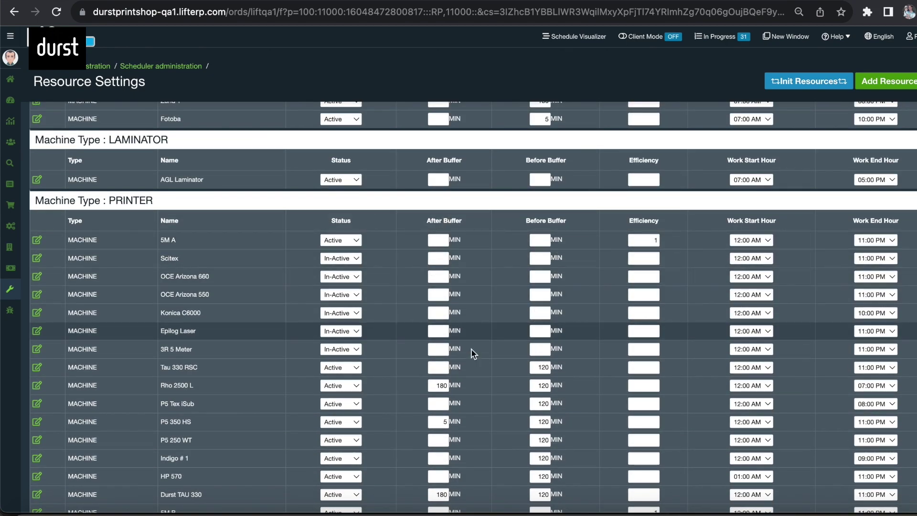
scroll(471, 348, down, 3)
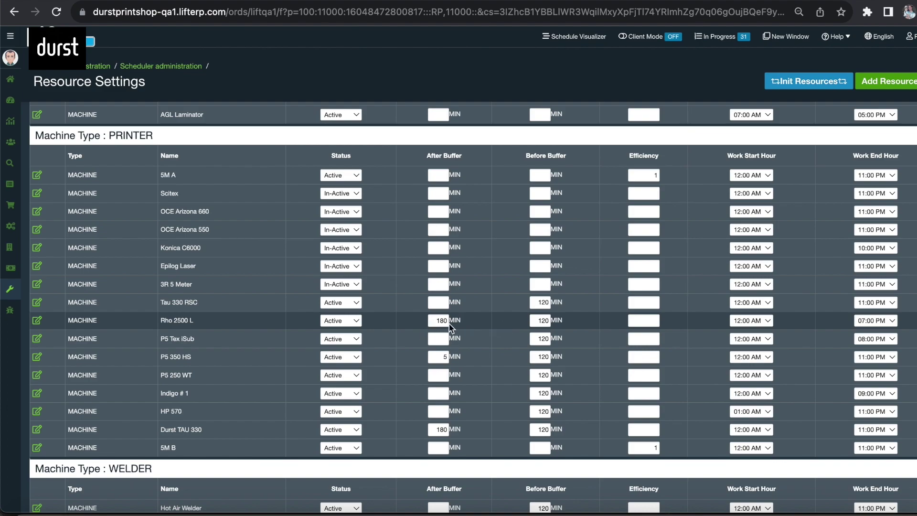
Return to the home page, open the order titled "AH 12/5 reg test 1 #4" and expand its header details.
scroll(43, 72, up, 4)
click(43, 71)
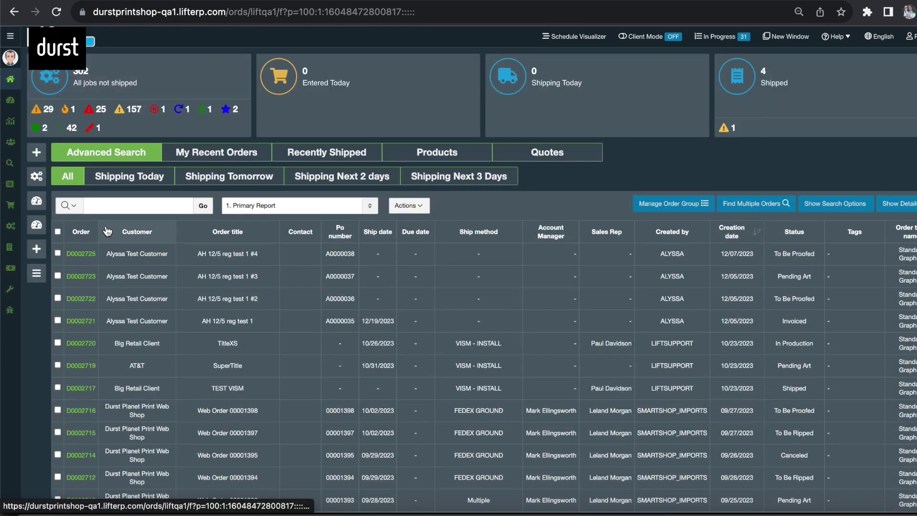
click(86, 257)
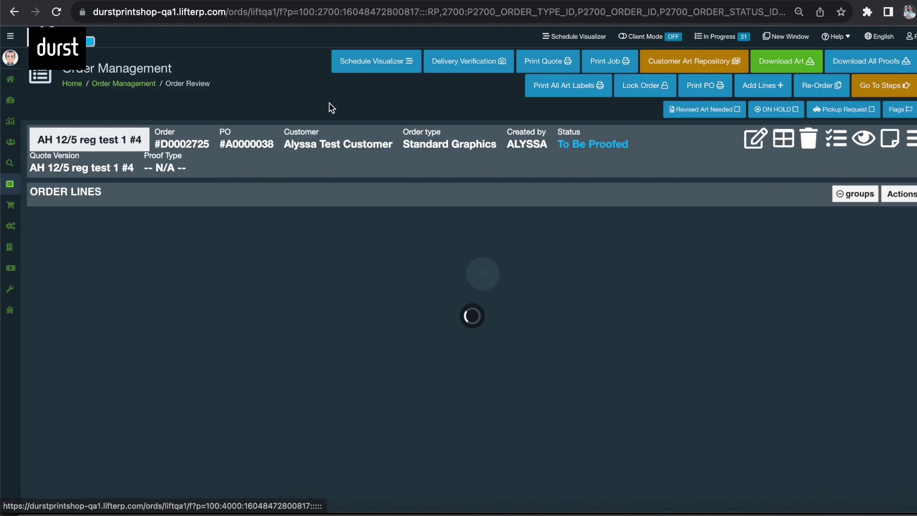
click(753, 141)
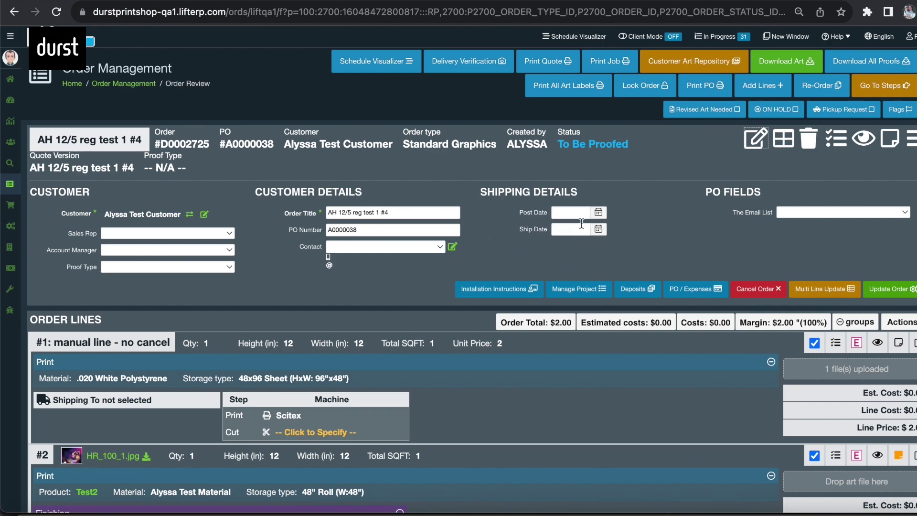
Open the details of order line 1 for editing, go through all its fields and apply the changes.
click(913, 343)
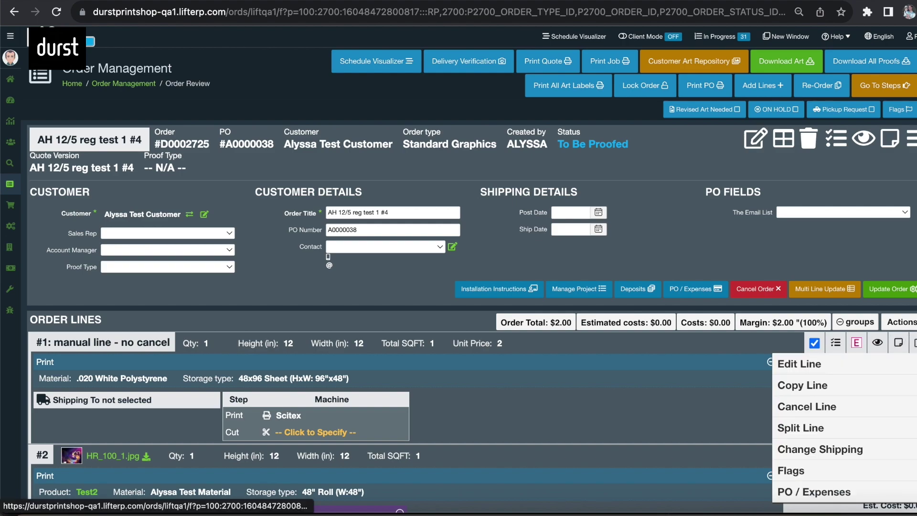
click(814, 365)
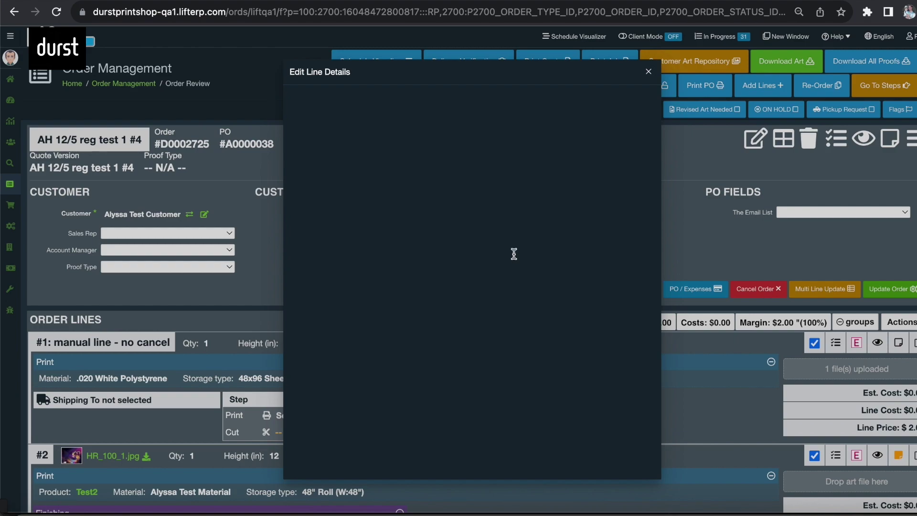
scroll(515, 256, down, 5)
scroll(514, 258, down, 20)
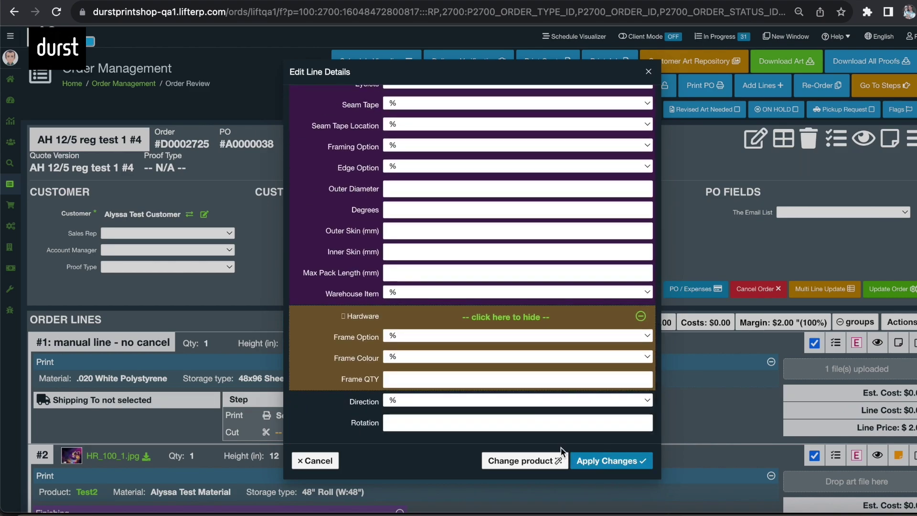
click(607, 461)
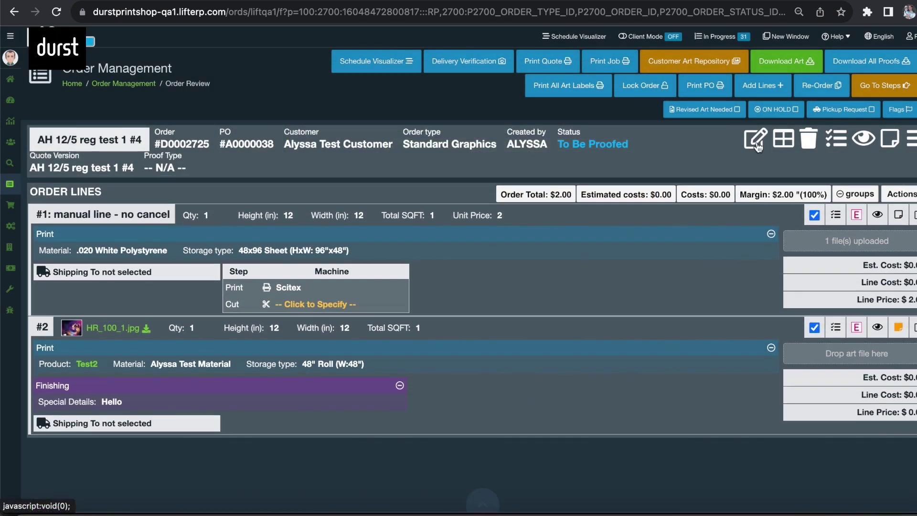
Put the order on hold and check its header details, collapsing the header again.
click(780, 115)
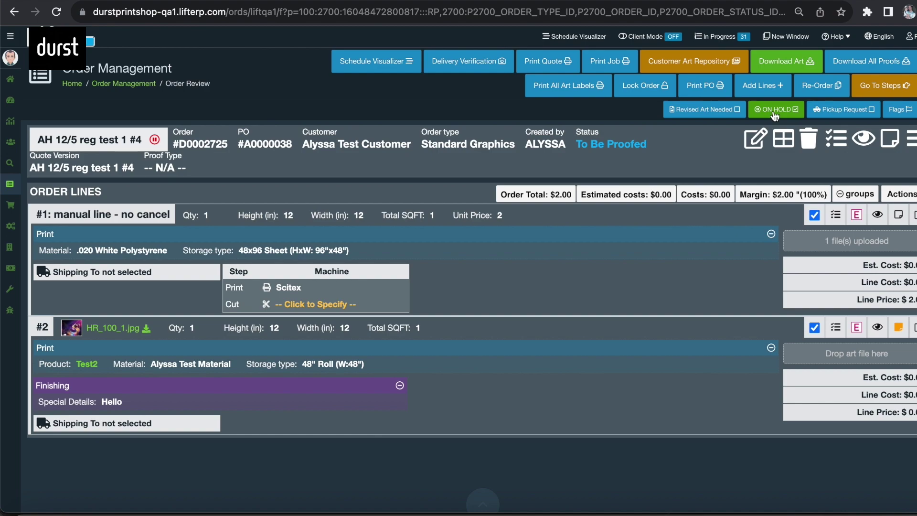
click(755, 138)
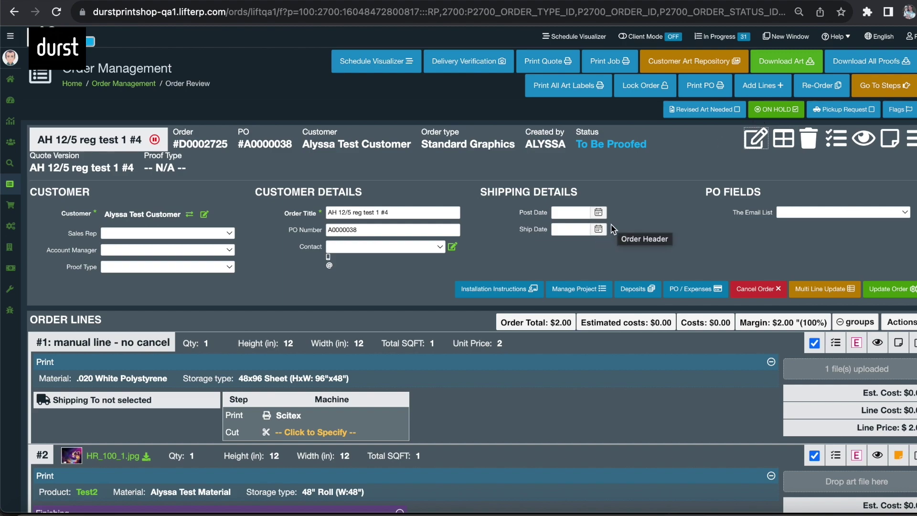
click(756, 149)
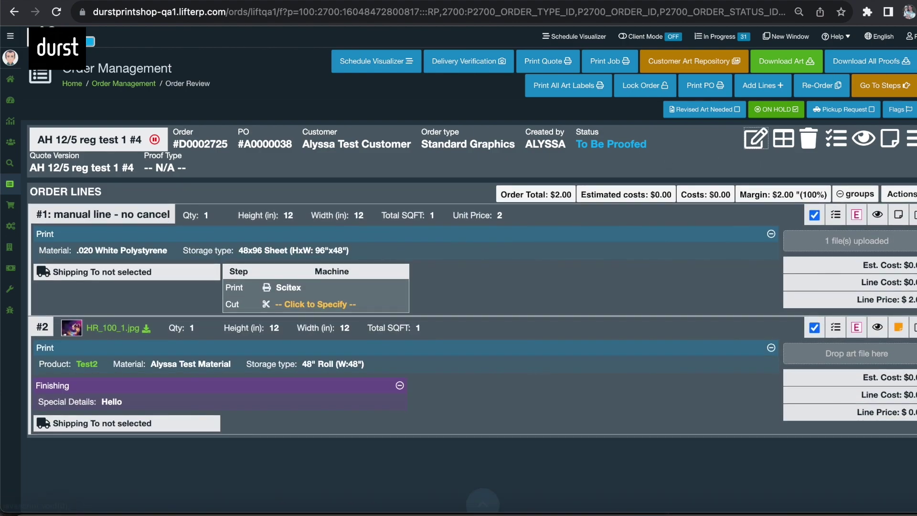
Flag the order as Utah and Las Vegas.
click(899, 109)
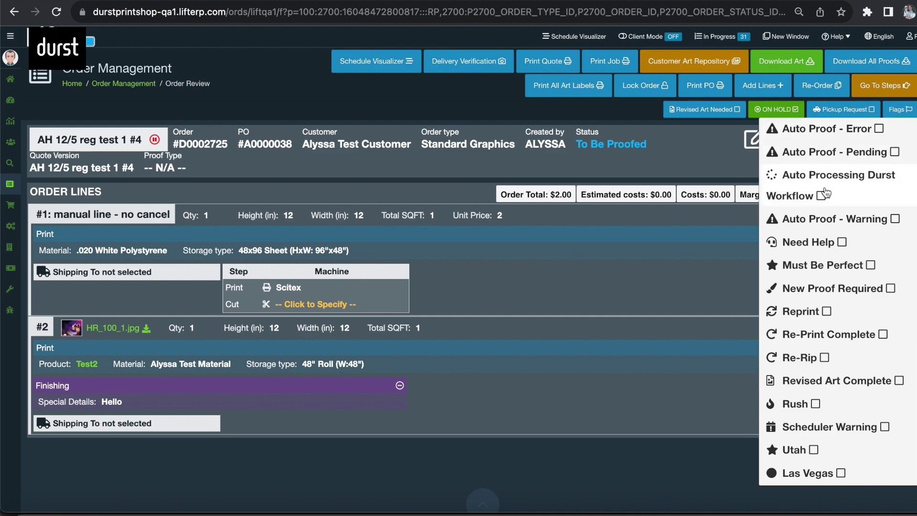
scroll(826, 313, down, 2)
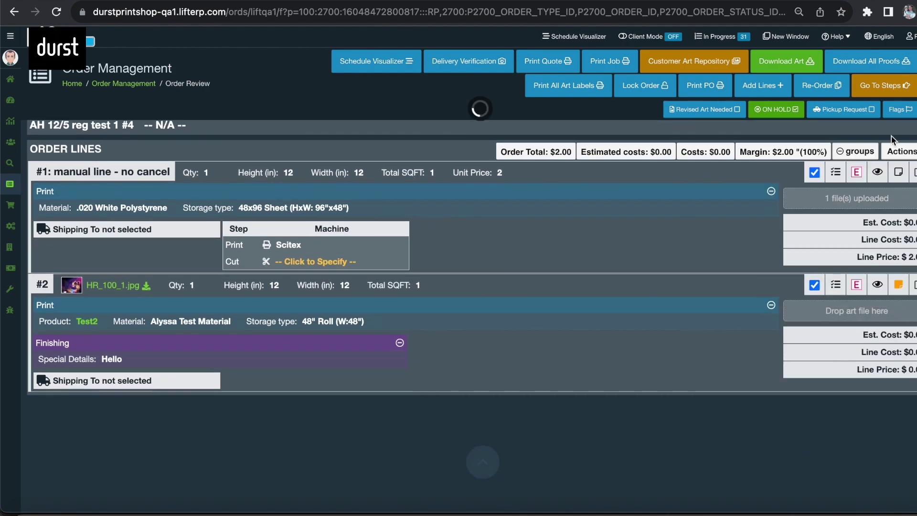
click(902, 112)
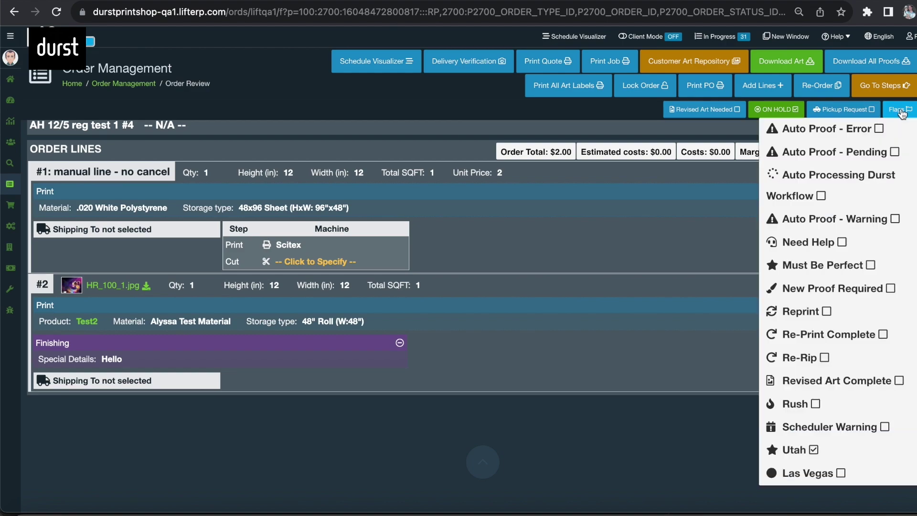
click(811, 473)
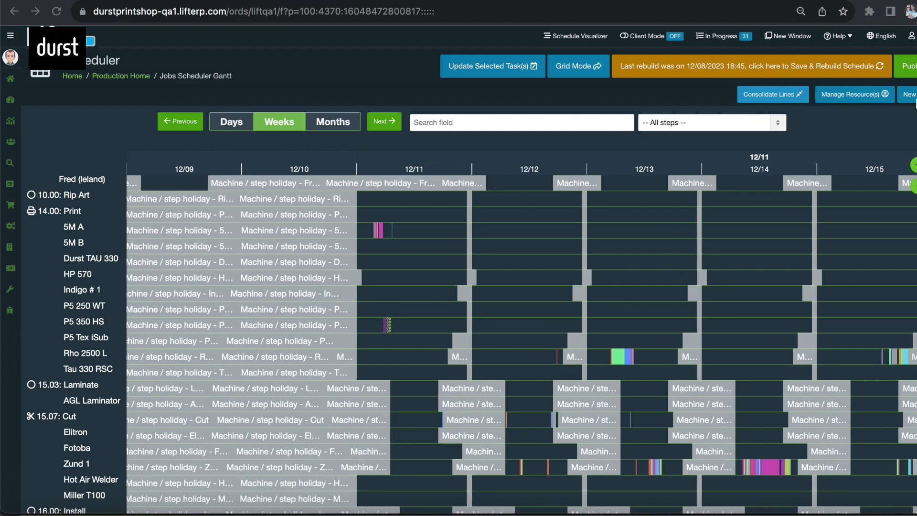
Examine the recurring break options for a new stop, including the Daily, Weekly and Monthly frequencies, and leave without saving.
click(909, 95)
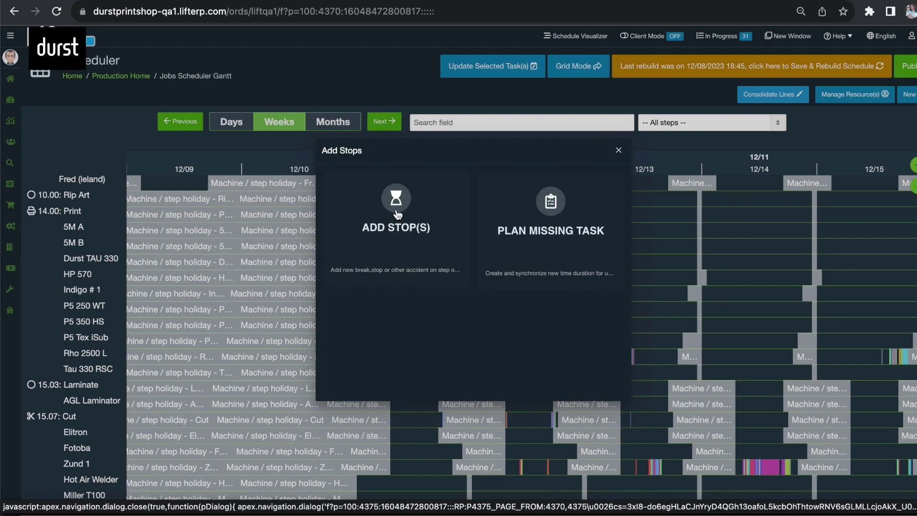
click(396, 210)
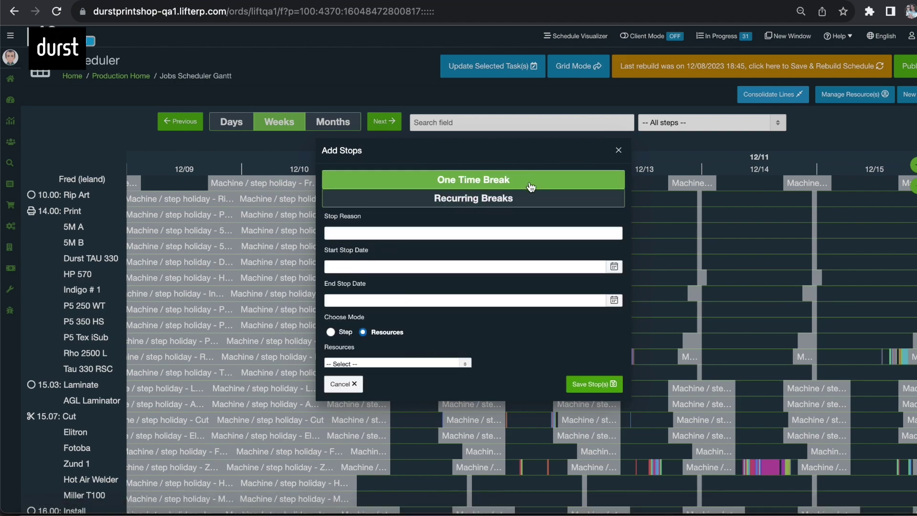
click(495, 200)
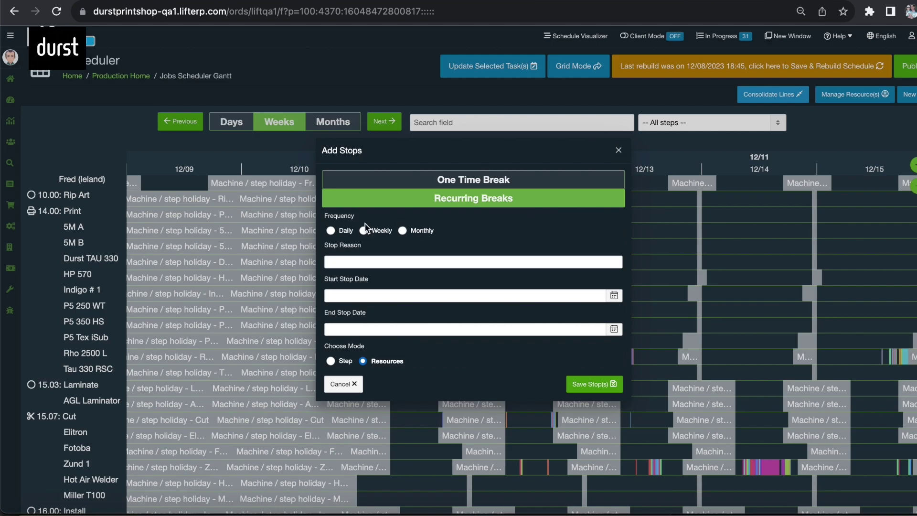
click(331, 230)
click(364, 231)
click(403, 231)
key(Escape)
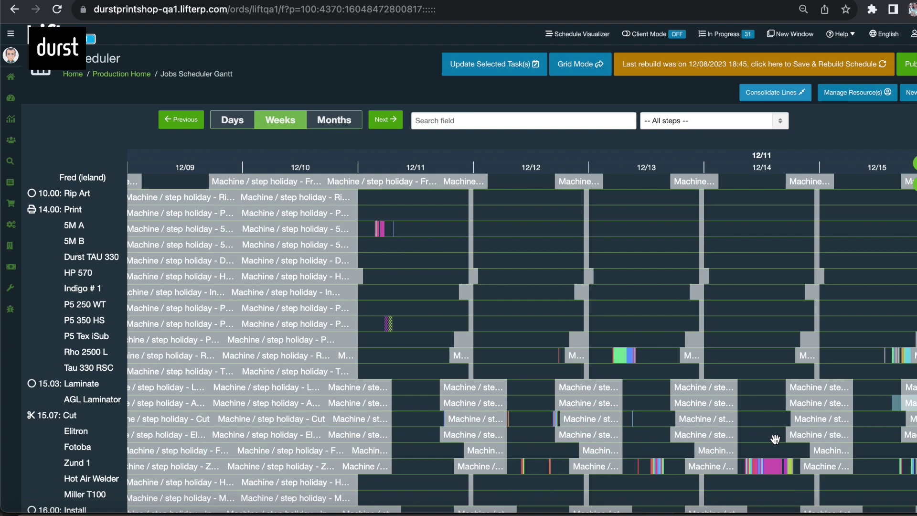
Select the block of Zund 1 tasks on 12/14, open them for a joint update and go through the selected tasks.
mouse_move(747, 468)
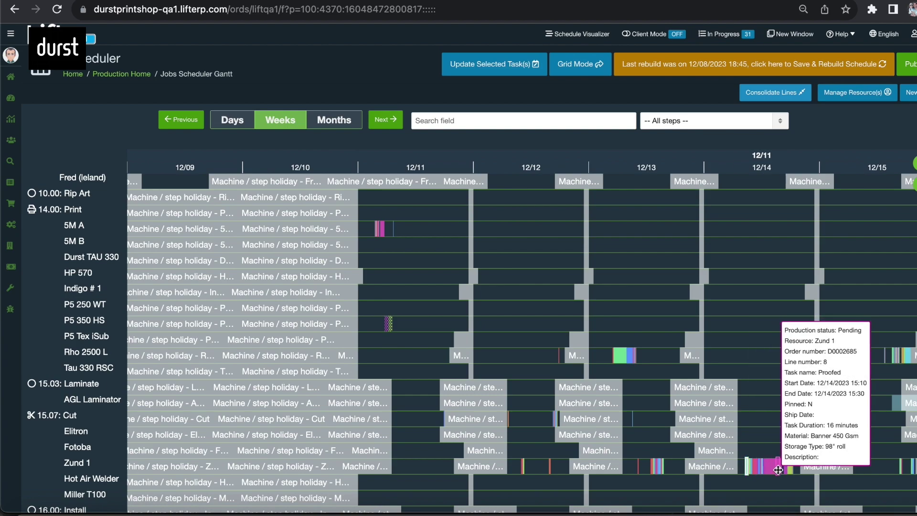
mouse_move(795, 473)
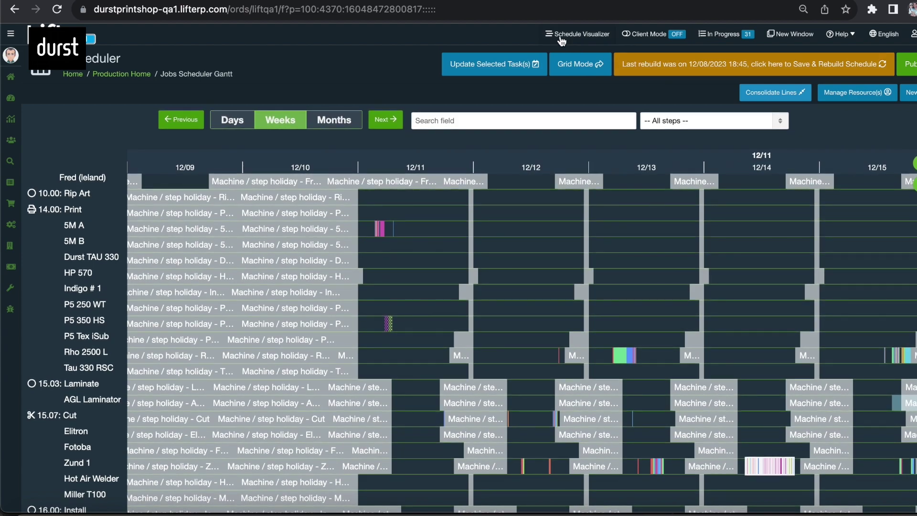
click(516, 64)
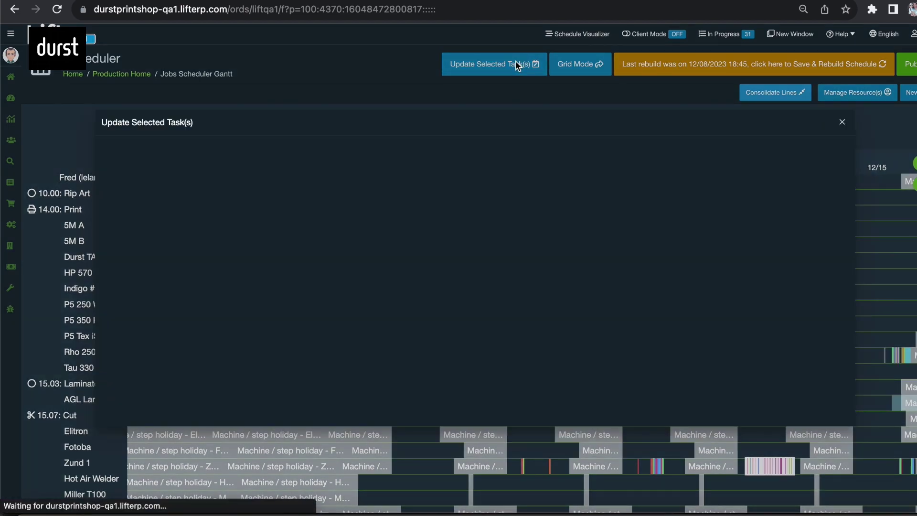
click(344, 197)
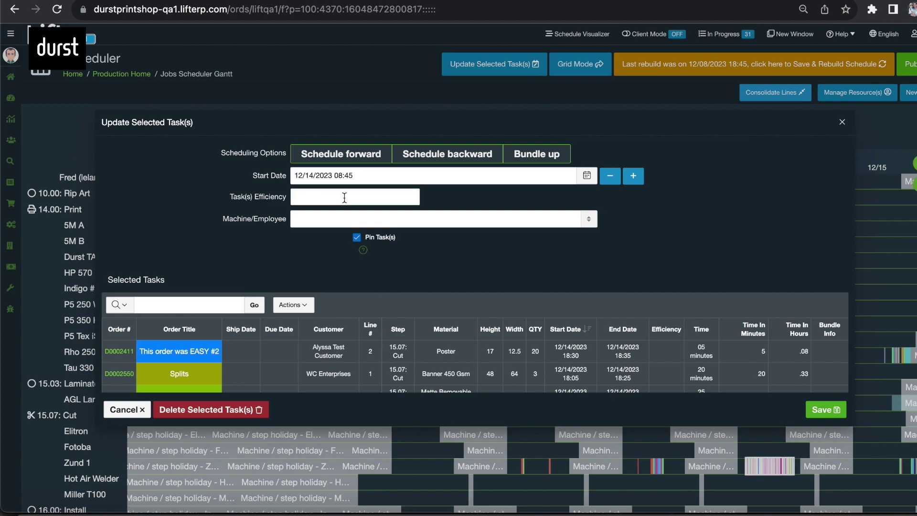
scroll(371, 324, down, 10)
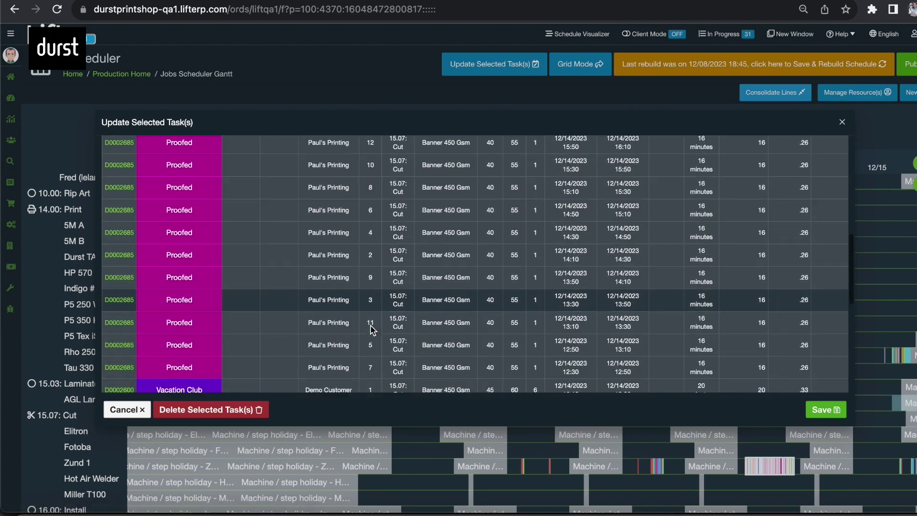
scroll(371, 325, up, 10)
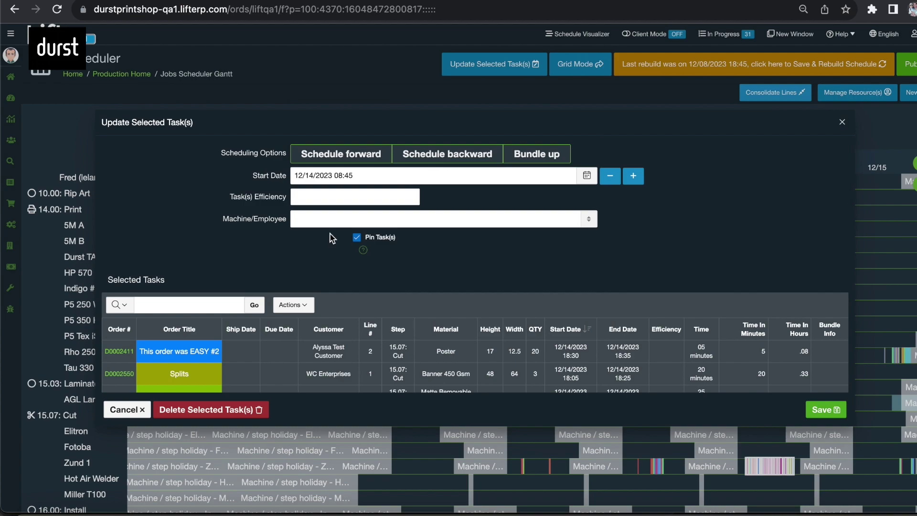
Set the efficiency of the selected Zund 1 tasks to 1.5 and look over the task list.
text(75)
key(BackSpace)
key(BackSpace)
key(BackSpace)
text(1.5)
scroll(608, 271, down, 10)
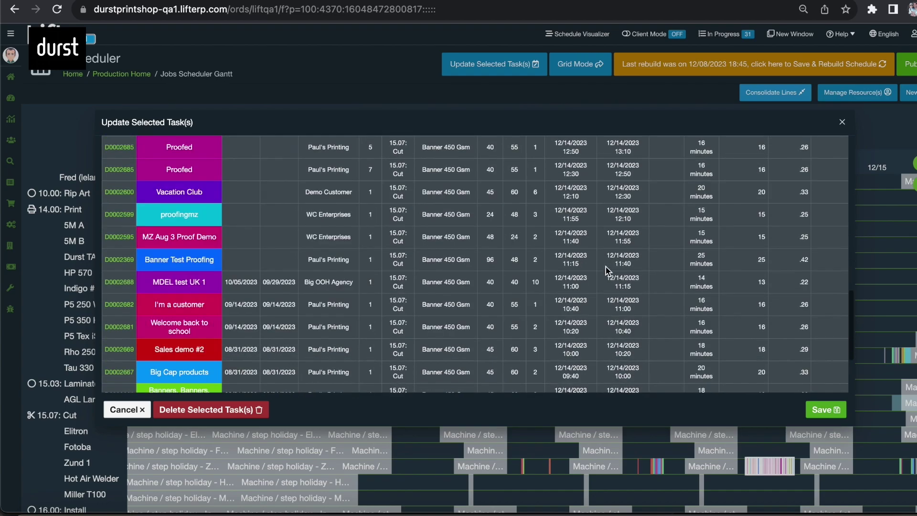
scroll(608, 271, up, 10)
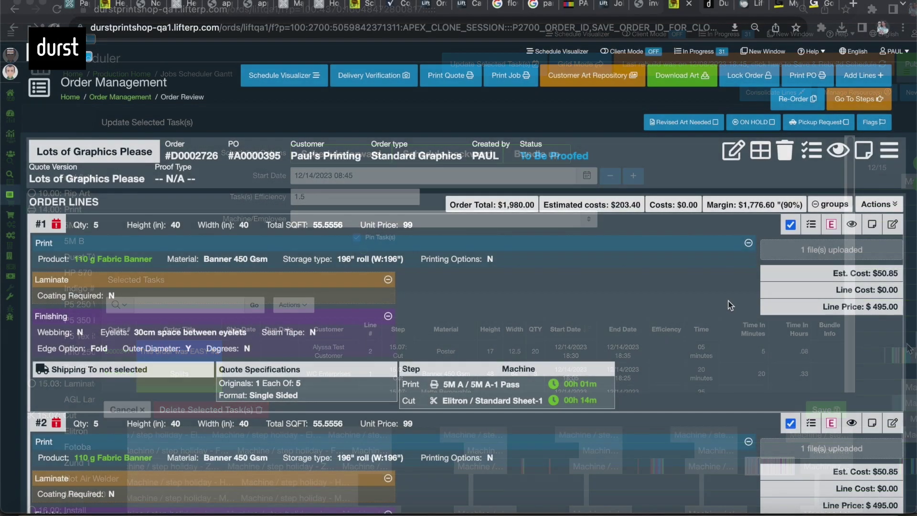
Look through the lines of the "Lots of Graphics Please" order and download its art as originals, originals ZIP, proofs and proofs ZIP.
scroll(733, 282, down, 1)
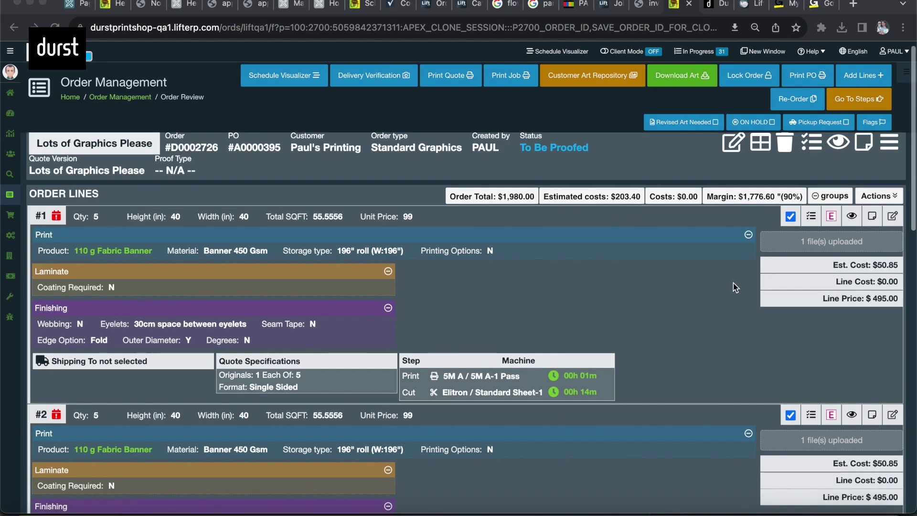
scroll(769, 338, down, 3)
scroll(770, 339, down, 12)
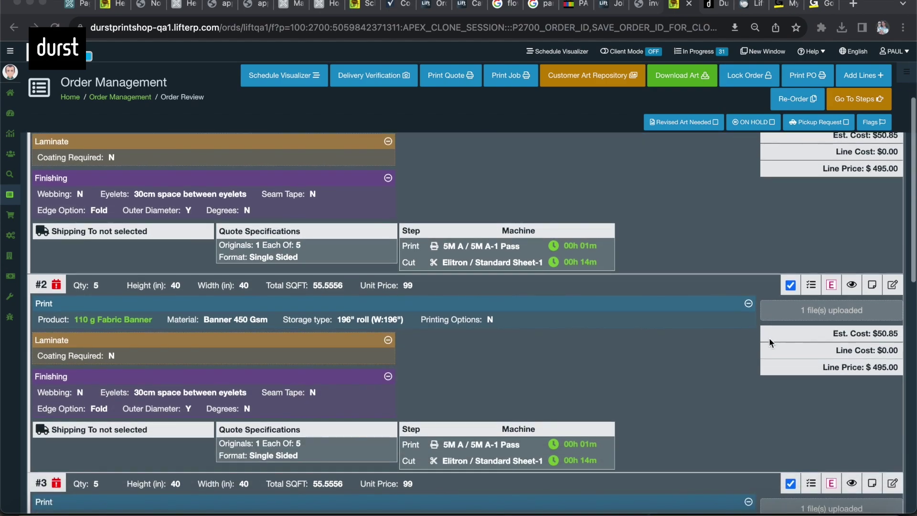
scroll(769, 340, up, 10)
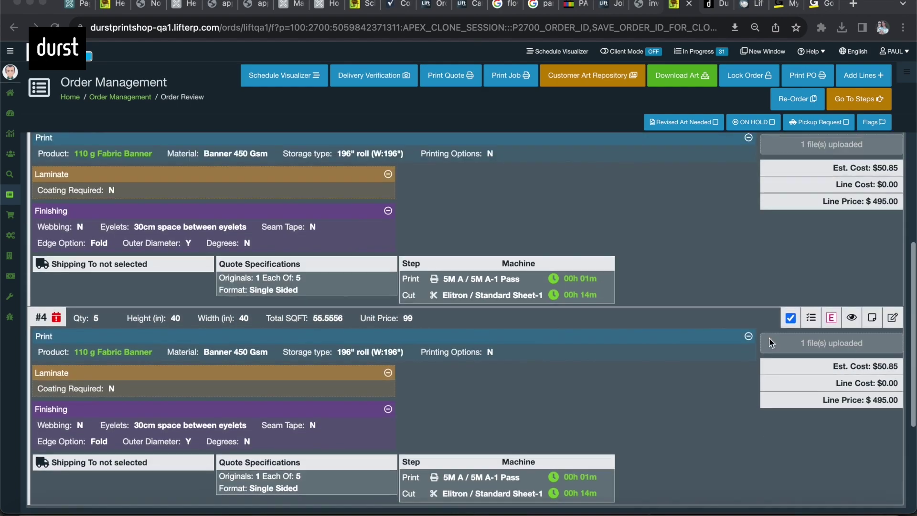
scroll(769, 337, up, 5)
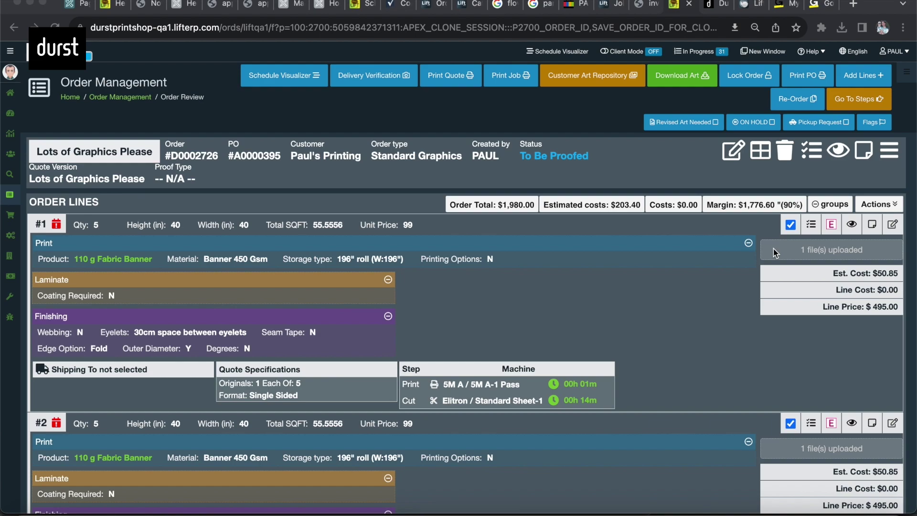
click(684, 76)
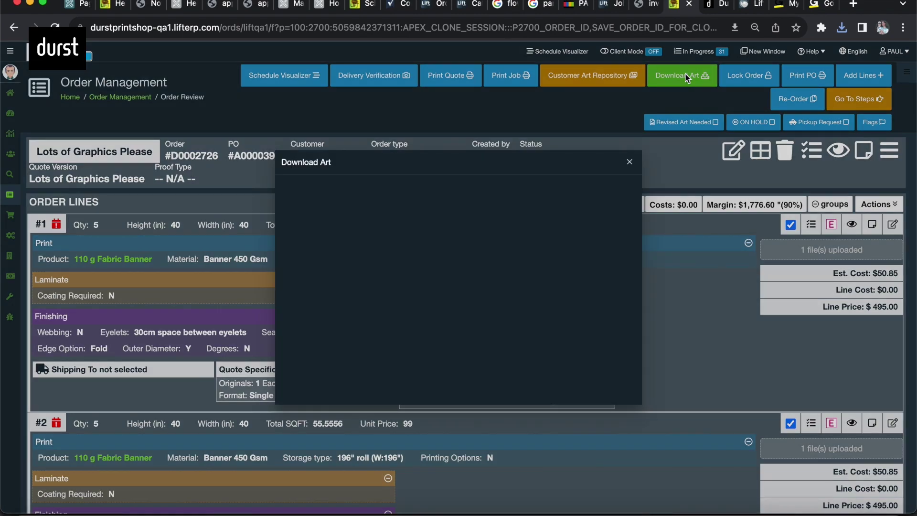
click(323, 225)
click(412, 227)
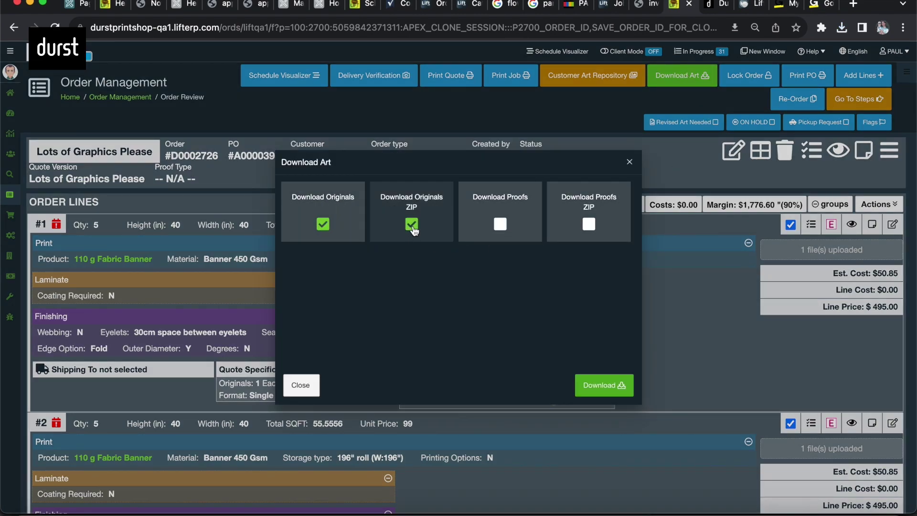
click(500, 224)
click(590, 224)
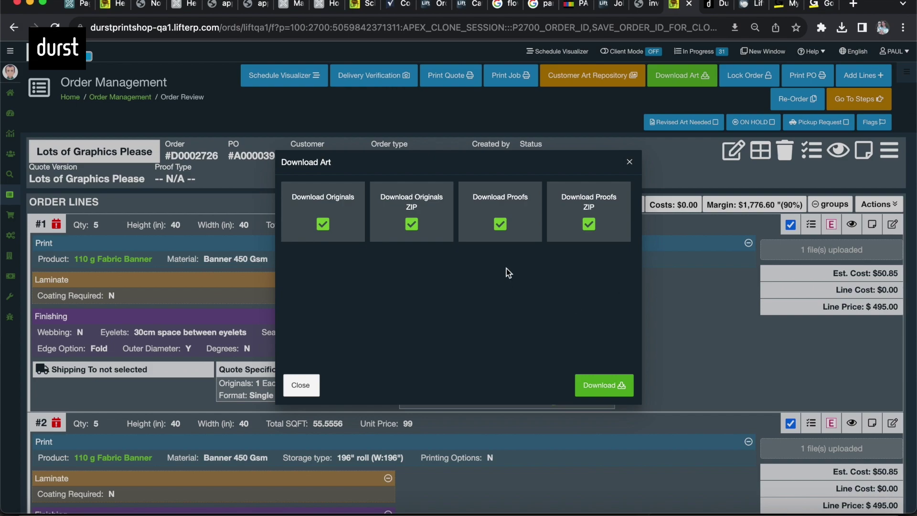
click(611, 390)
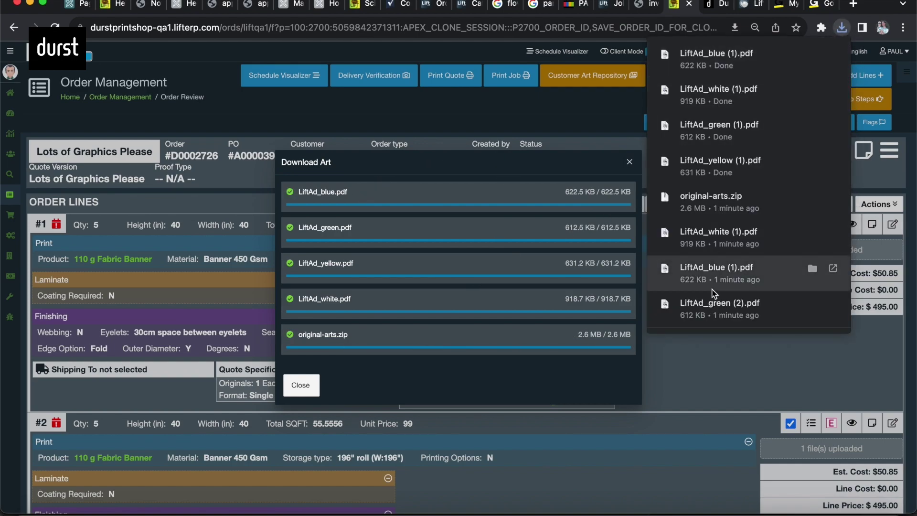
click(300, 385)
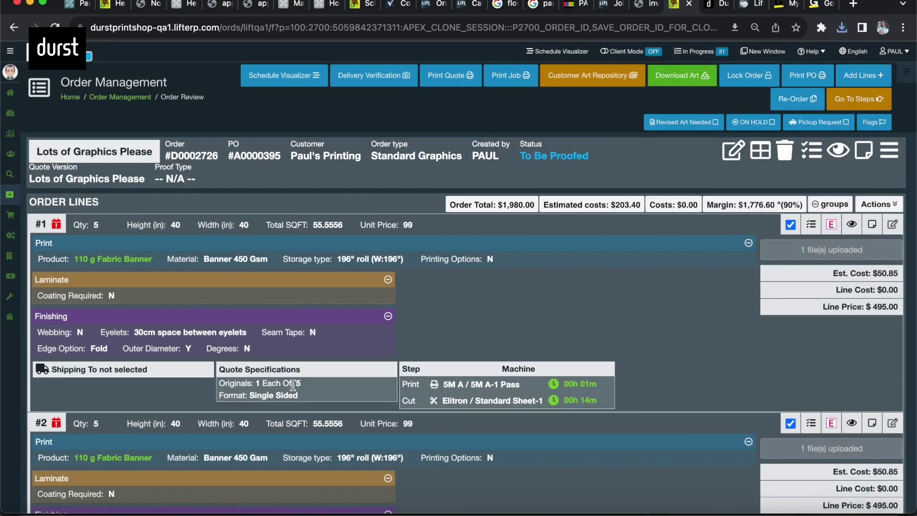
Switch to Finder and select original-arts.zip and the four newly downloaded LiftAd PDFs in the Downloads folder.
click(25, 507)
click(327, 112)
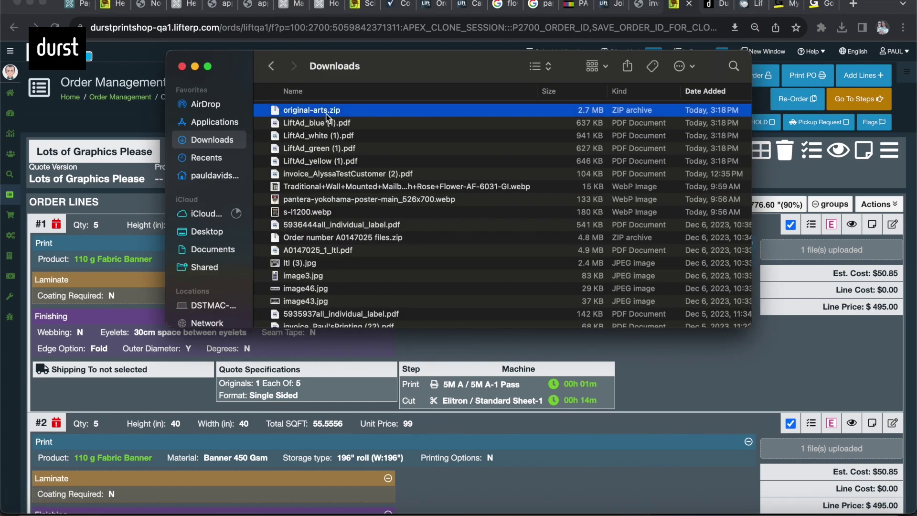
shift+click(328, 163)
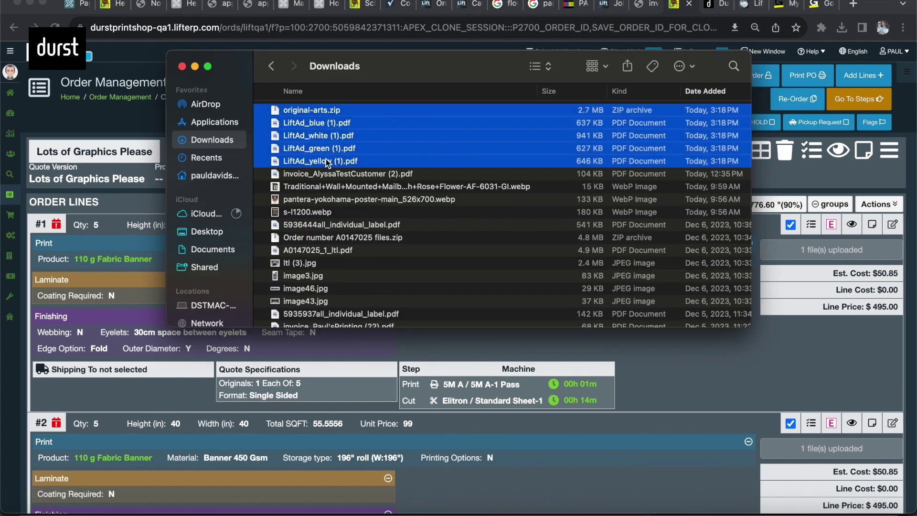